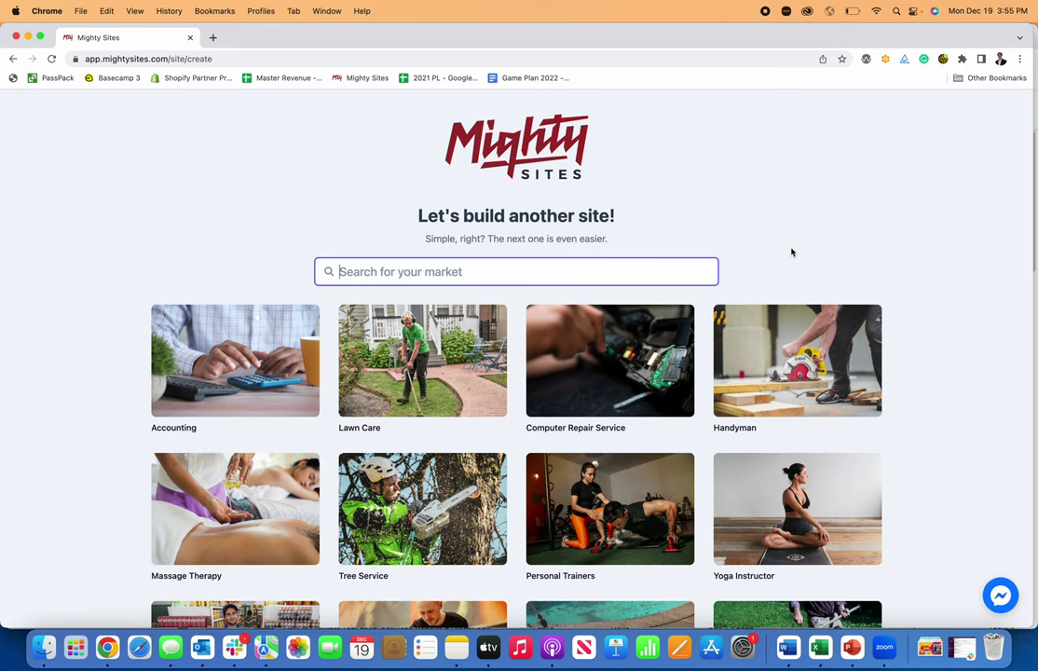
Search the markets for 'hva' and choose HVAC Contractor for the new site
scroll(661, 268, "down", 5)
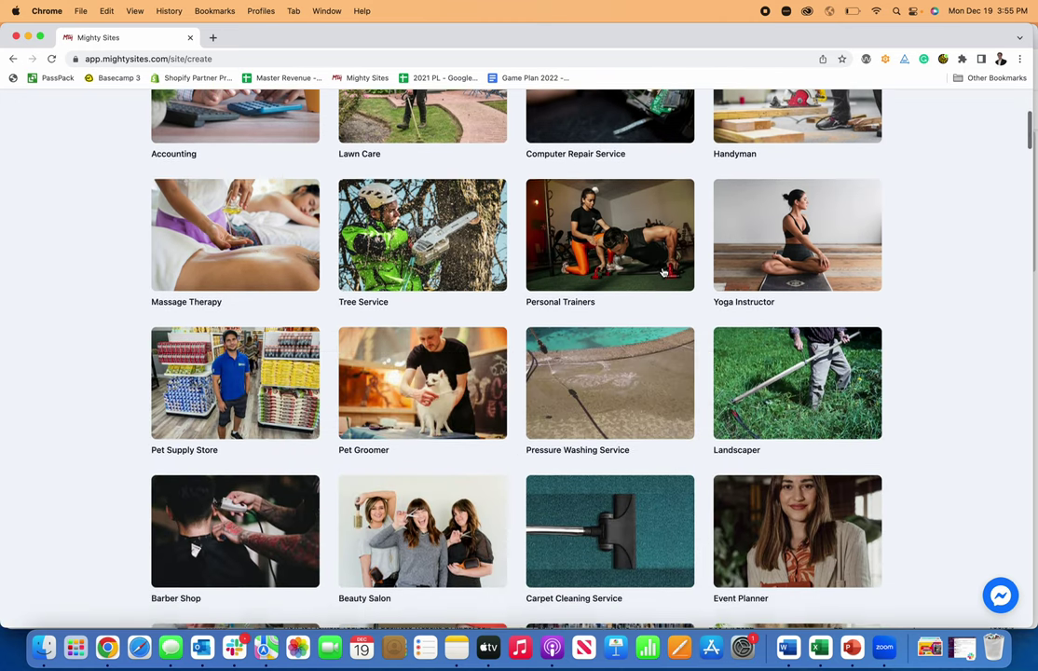
scroll(665, 272, "down", 3)
scroll(666, 272, "down", 2)
scroll(665, 270, "up", 7)
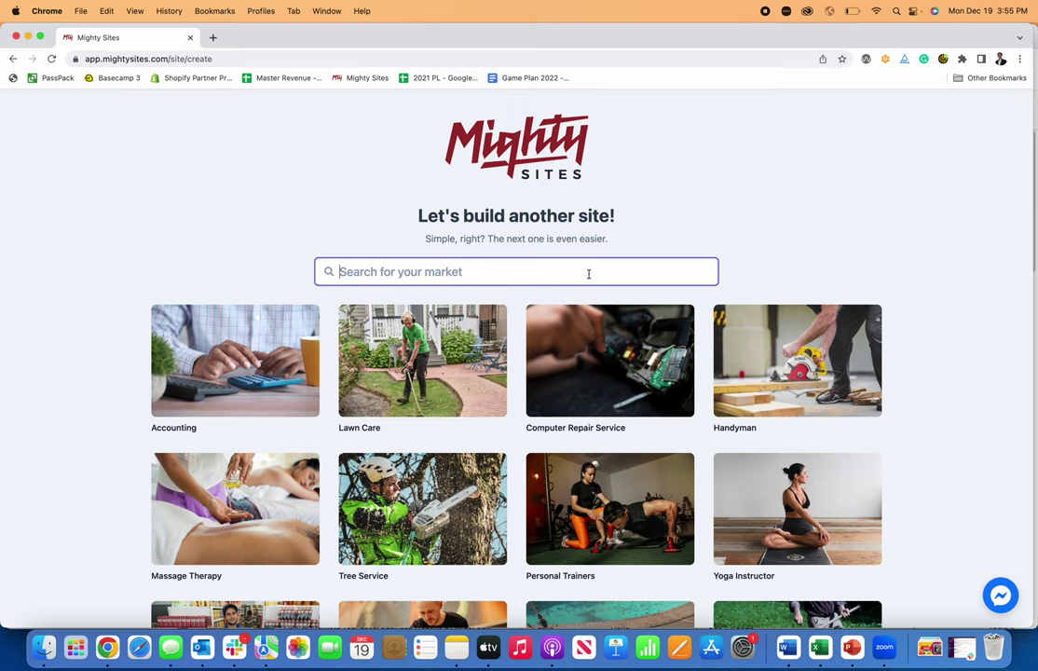
type("hva")
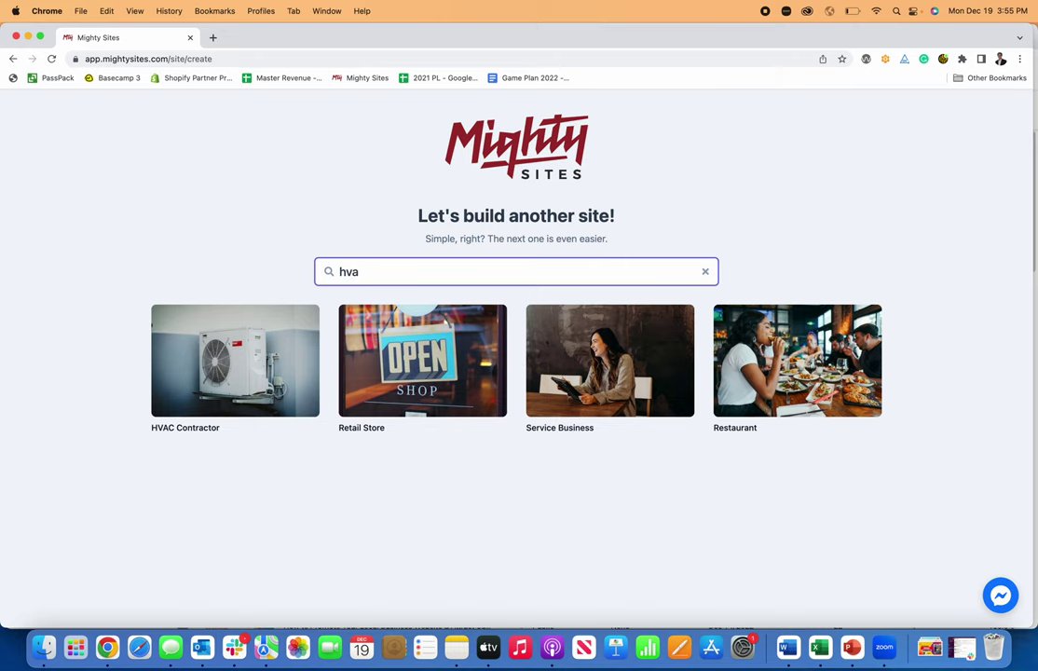
left_click(247, 358)
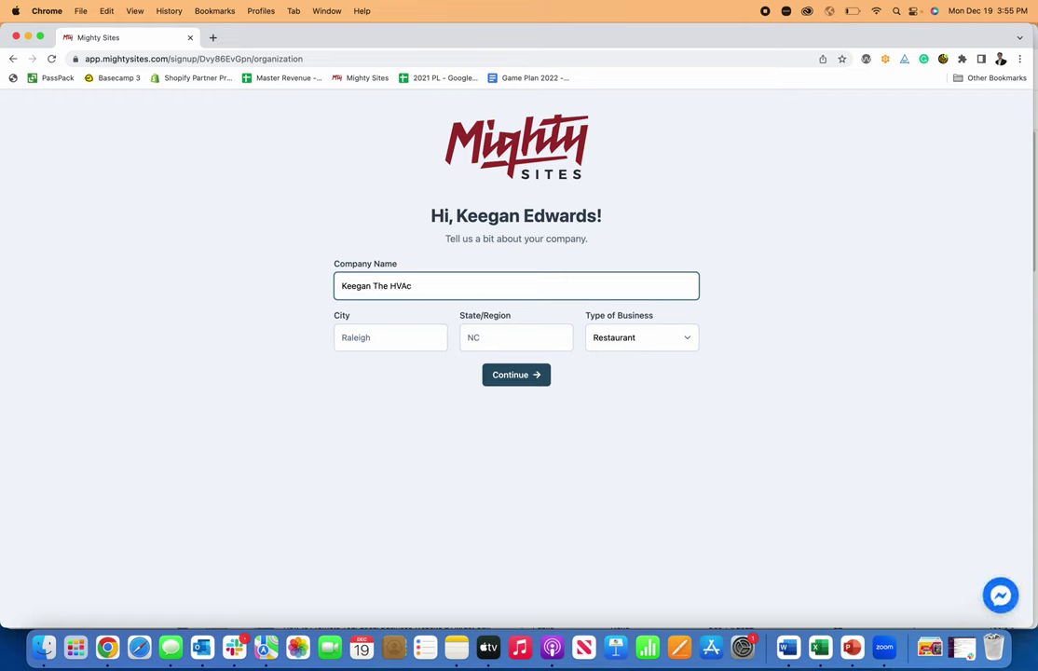
Enter company details with city Denver, state CO and business type Service, then build the site
type("tor")
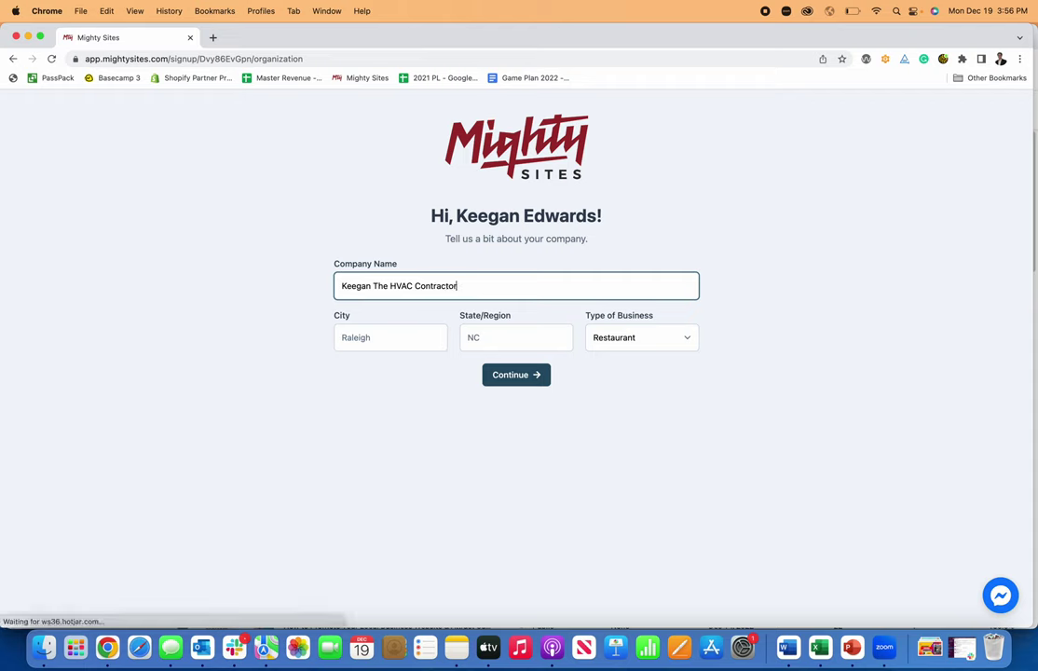
left_click(361, 341)
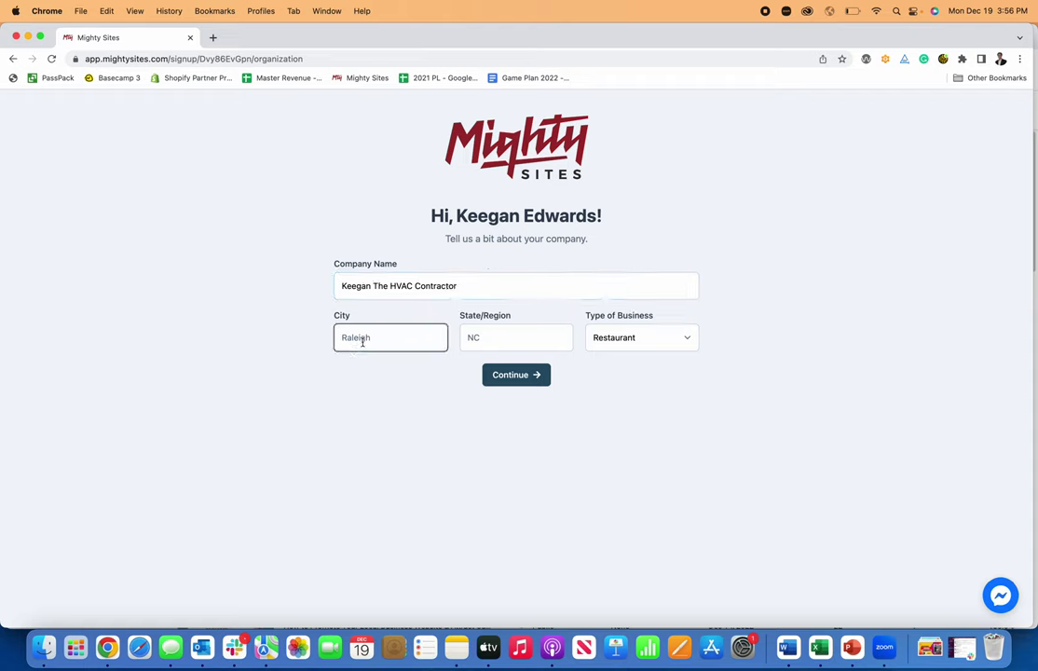
type("Denver")
key("Tab")
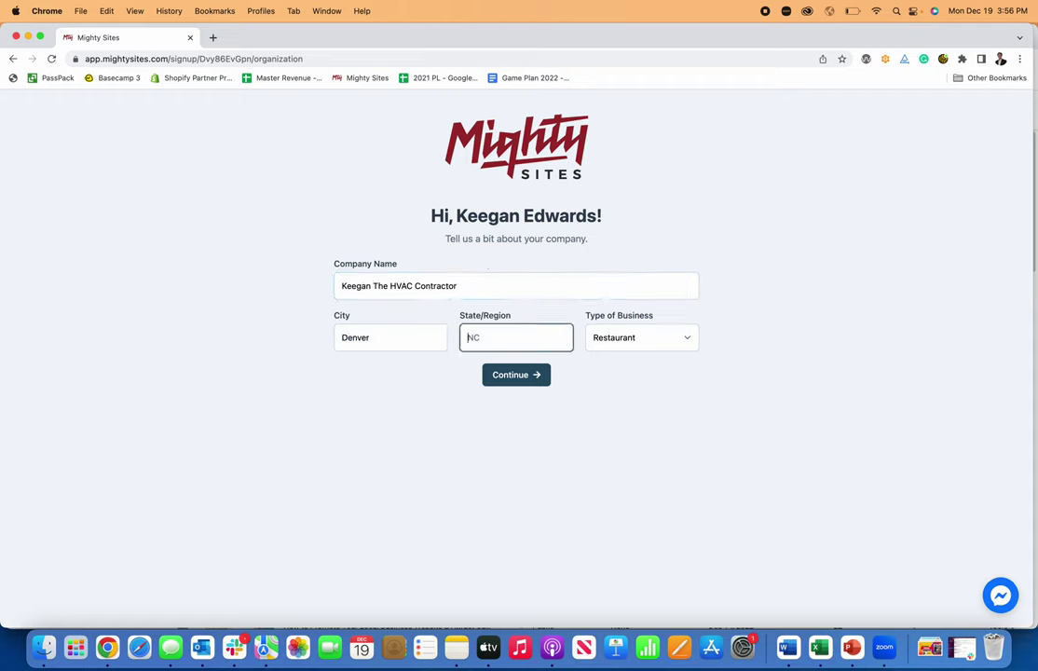
type("CO")
key("Tab")
left_click(631, 335)
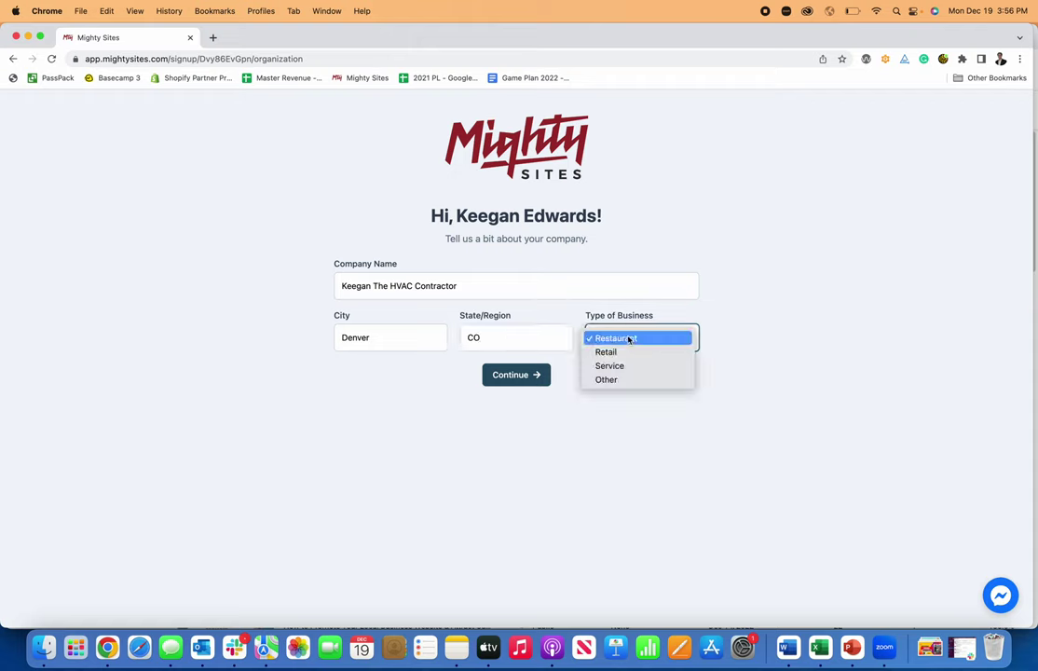
left_click(628, 364)
left_click(528, 376)
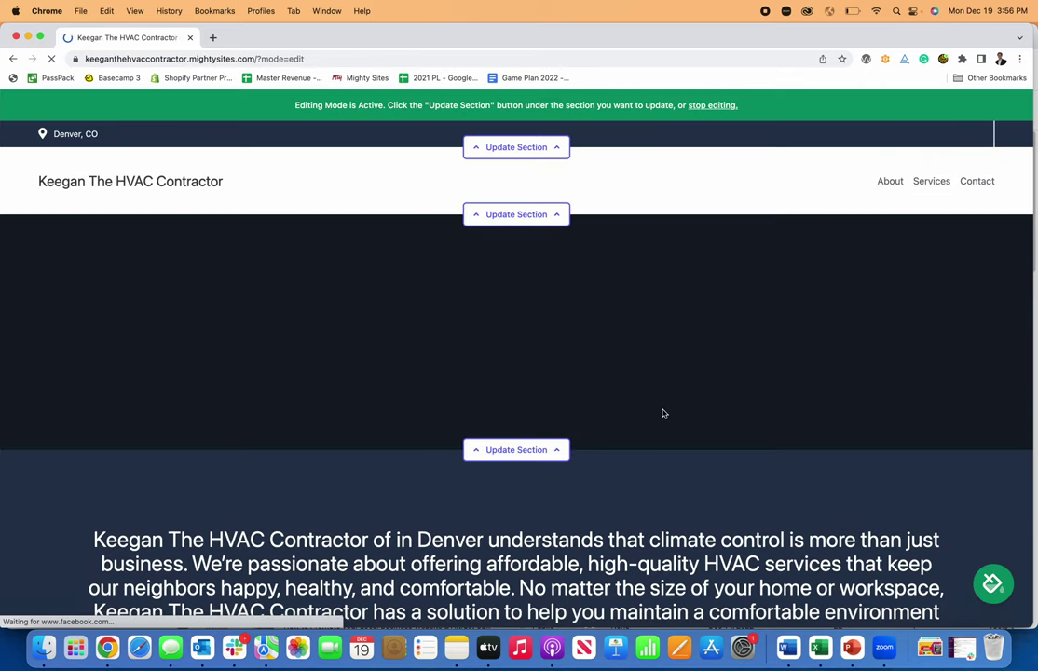
Scroll through the generated about, services and contact sections, then back to the top
scroll(634, 417, "down", 2)
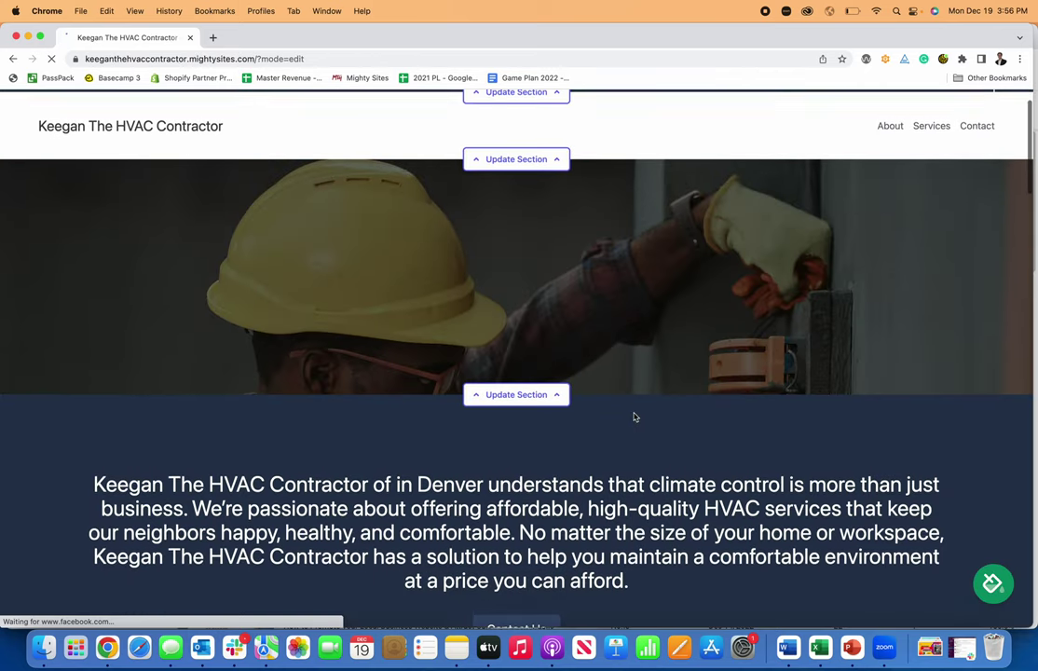
scroll(634, 417, "down", 3)
scroll(634, 415, "down", 3)
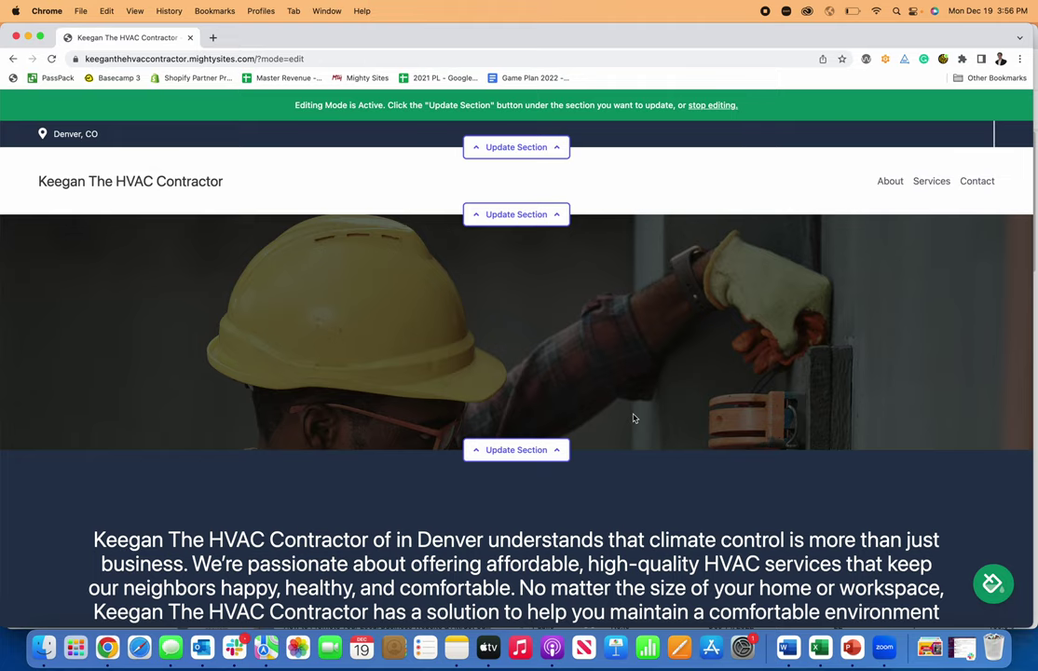
scroll(634, 418, "down", 3)
scroll(633, 417, "down", 3)
scroll(634, 417, "down", 5)
scroll(634, 418, "down", 5)
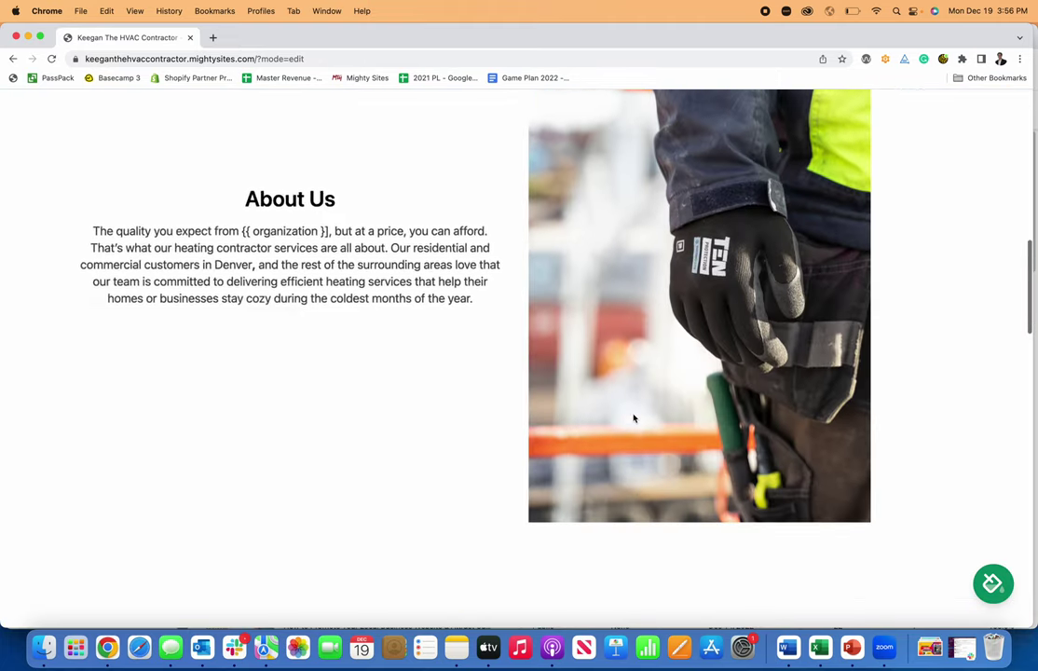
scroll(634, 418, "down", 3)
scroll(634, 418, "down", 3)
scroll(634, 417, "down", 3)
scroll(634, 418, "down", 2)
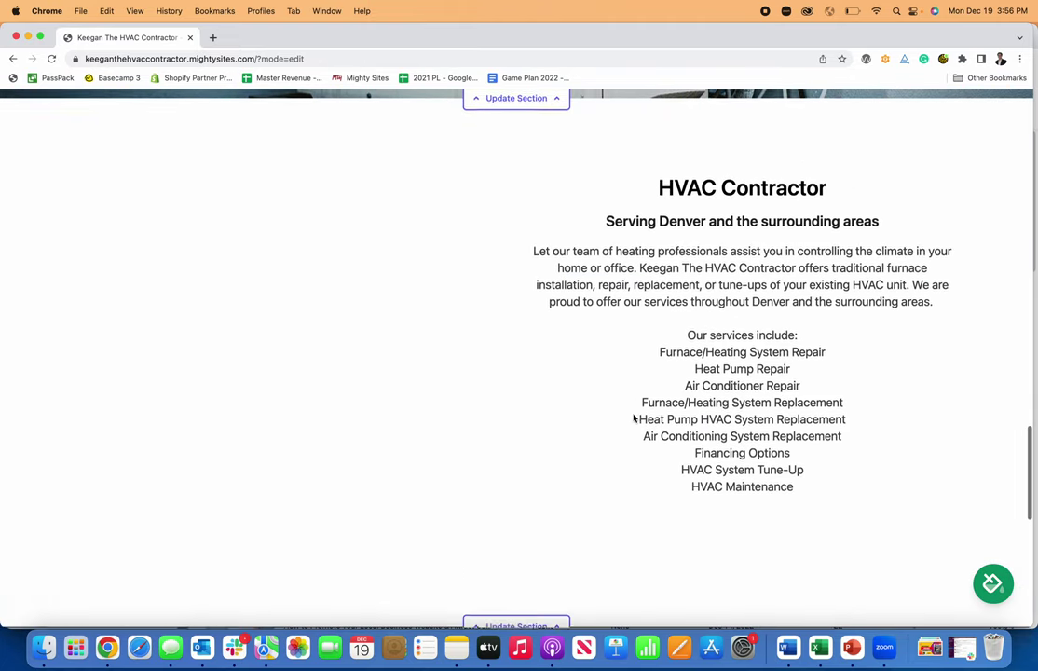
scroll(633, 419, "down", 3)
scroll(633, 418, "down", 3)
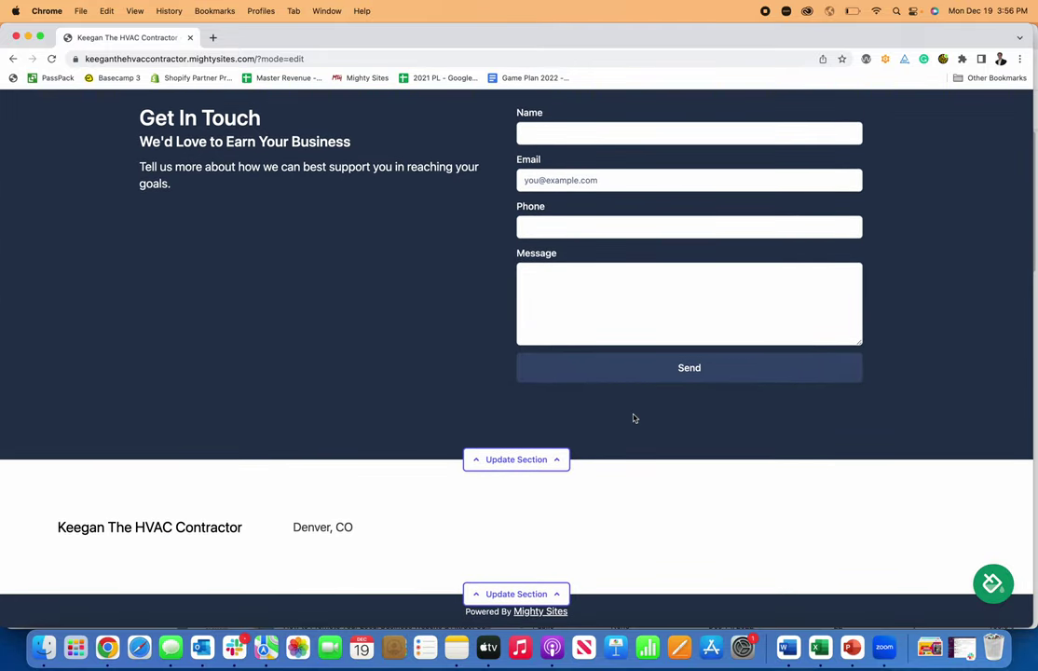
scroll(634, 418, "up", 5)
scroll(633, 418, "up", 3)
scroll(634, 419, "up", 3)
scroll(634, 418, "up", 3)
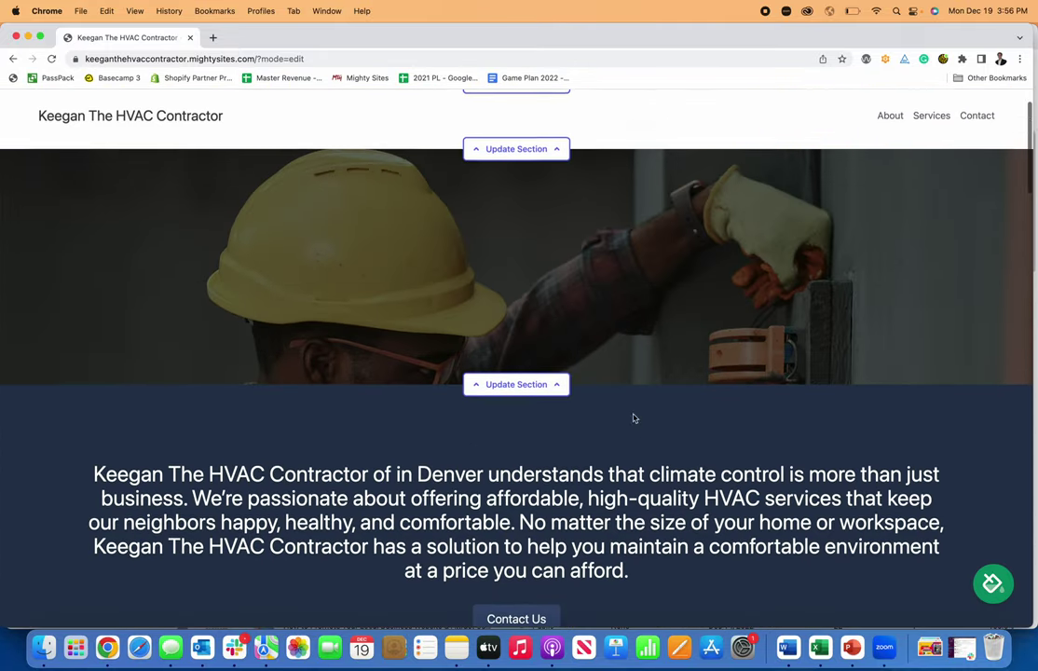
scroll(633, 418, "up", 2)
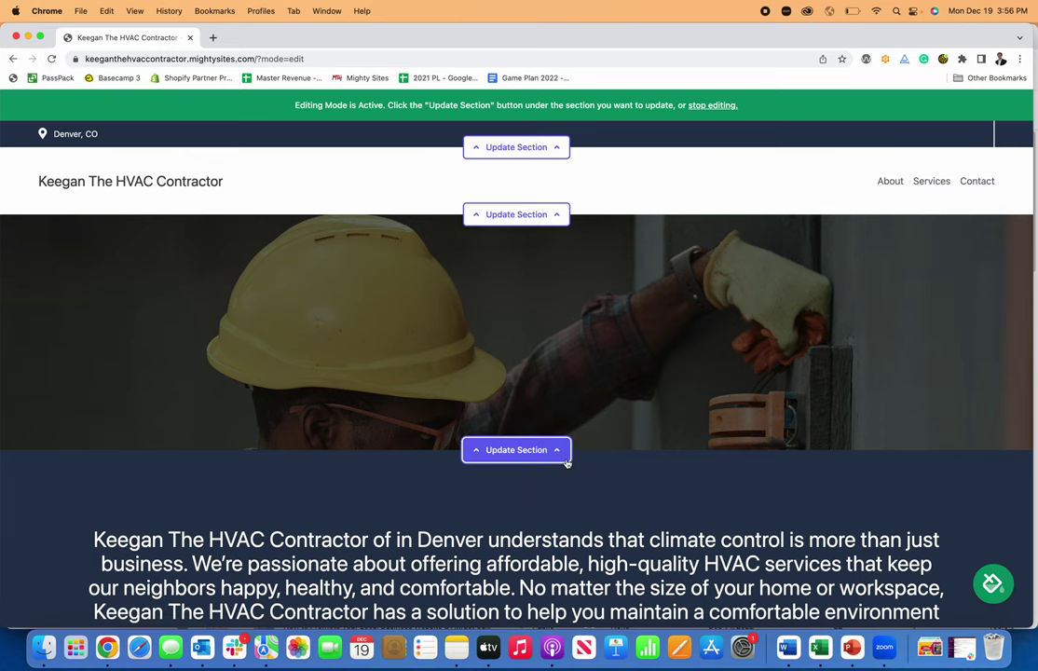
Set the hero section title to 'Your Local HVAC Expert'
left_click(563, 451)
scroll(566, 453, "down", 3)
scroll(566, 453, "down", 2)
scroll(567, 454, "down", 2)
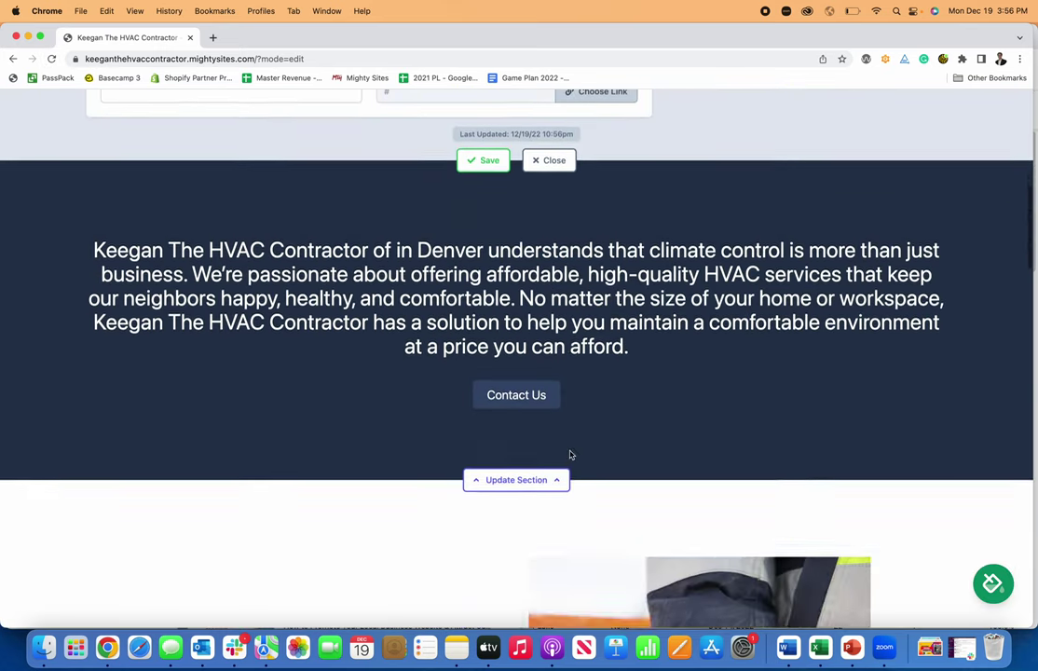
scroll(569, 454, "down", 4)
scroll(570, 455, "down", 3)
scroll(559, 446, "up", 10)
scroll(548, 433, "up", 10)
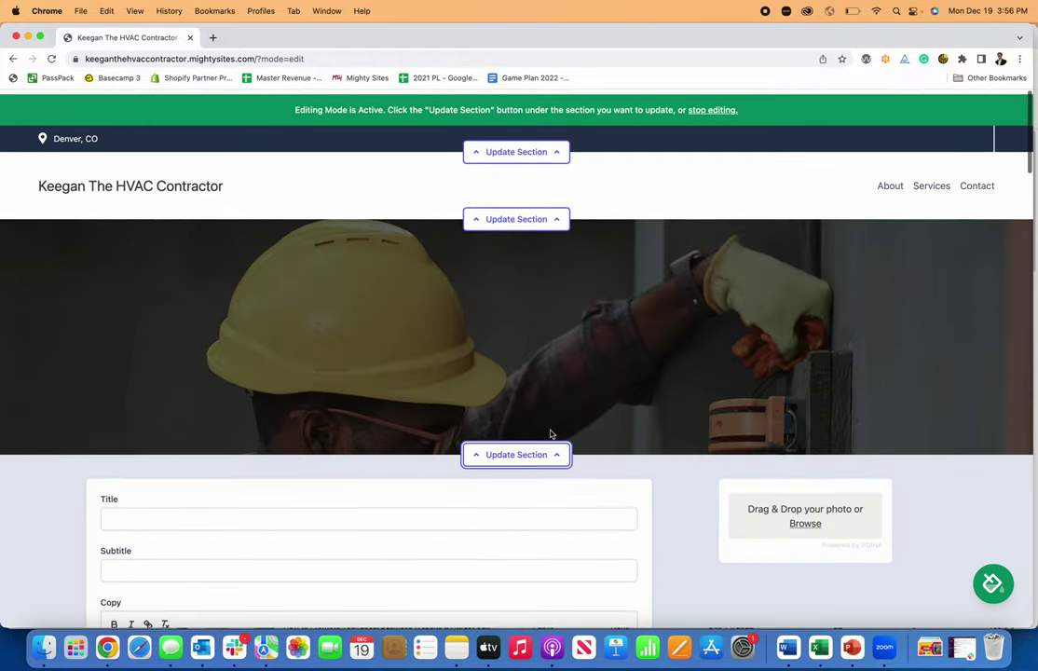
scroll(468, 378, "down", 1)
left_click(474, 450)
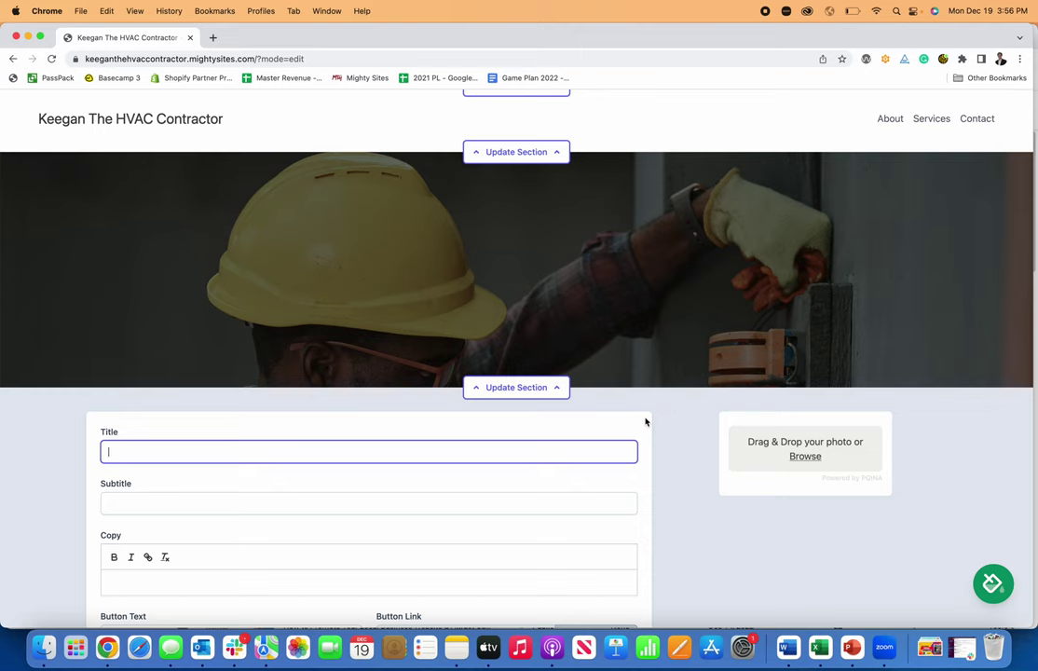
type("Your L")
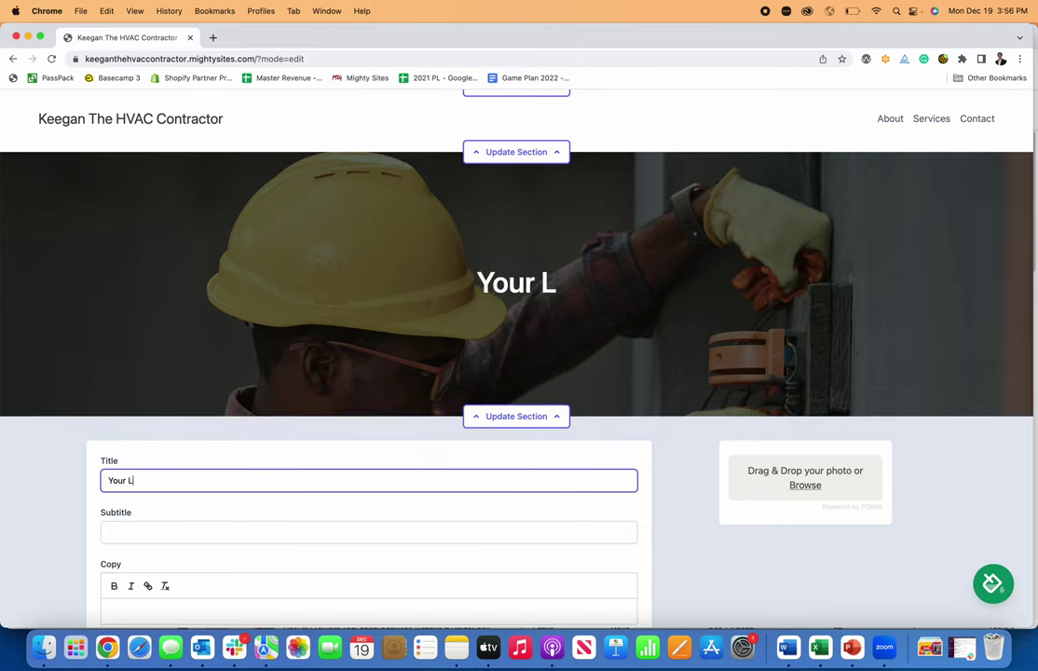
type("OCA")
key("BackSpace")
key("BackSpace")
key("BackSpace")
type("ocal ")
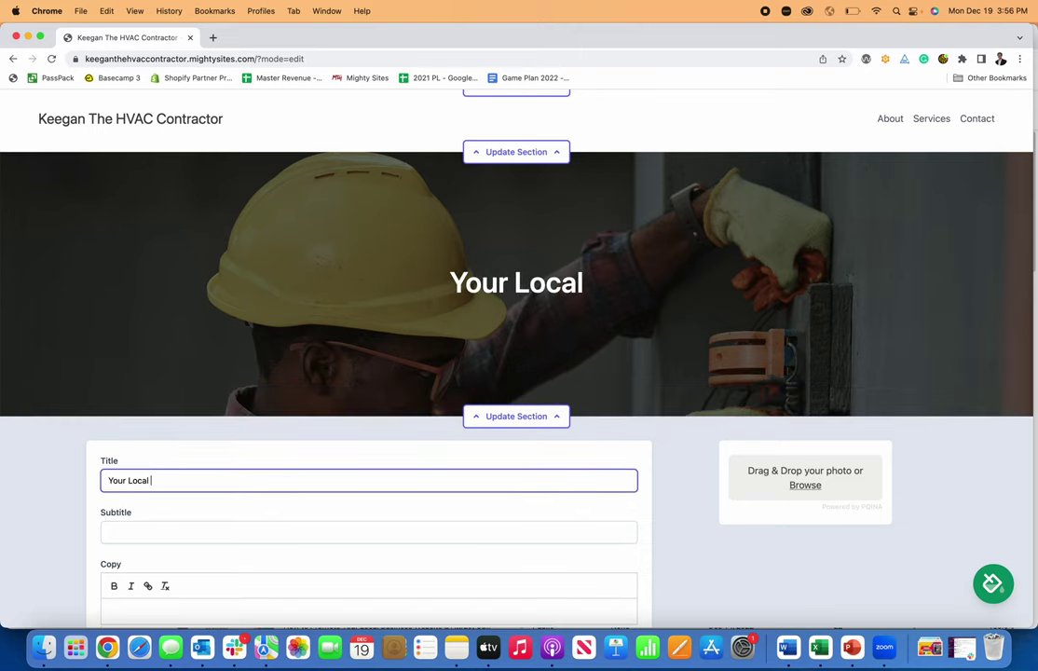
type("HVAC ")
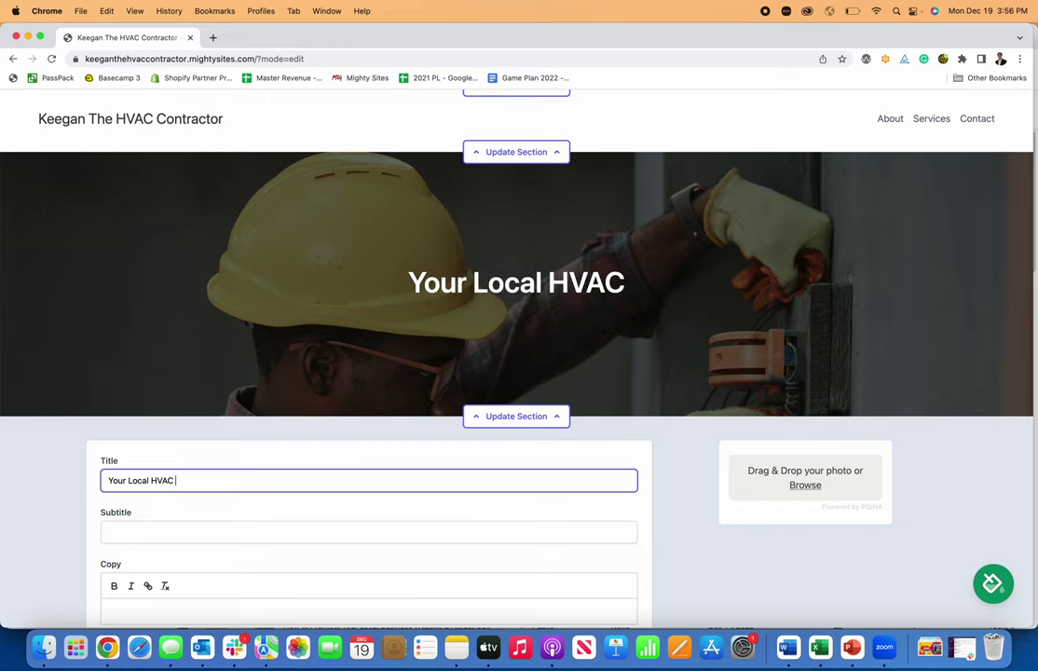
type("Expert")
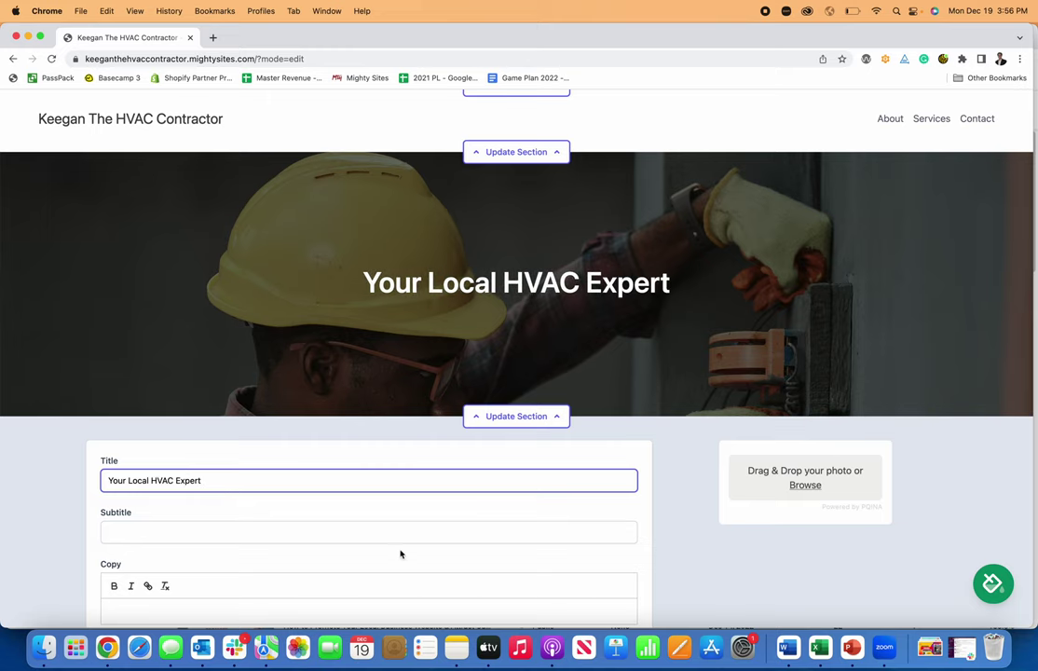
Add the subtitle 'Serving the area for over 10 years' and button text 'Get in touch'
left_click(400, 534)
type("Serving")
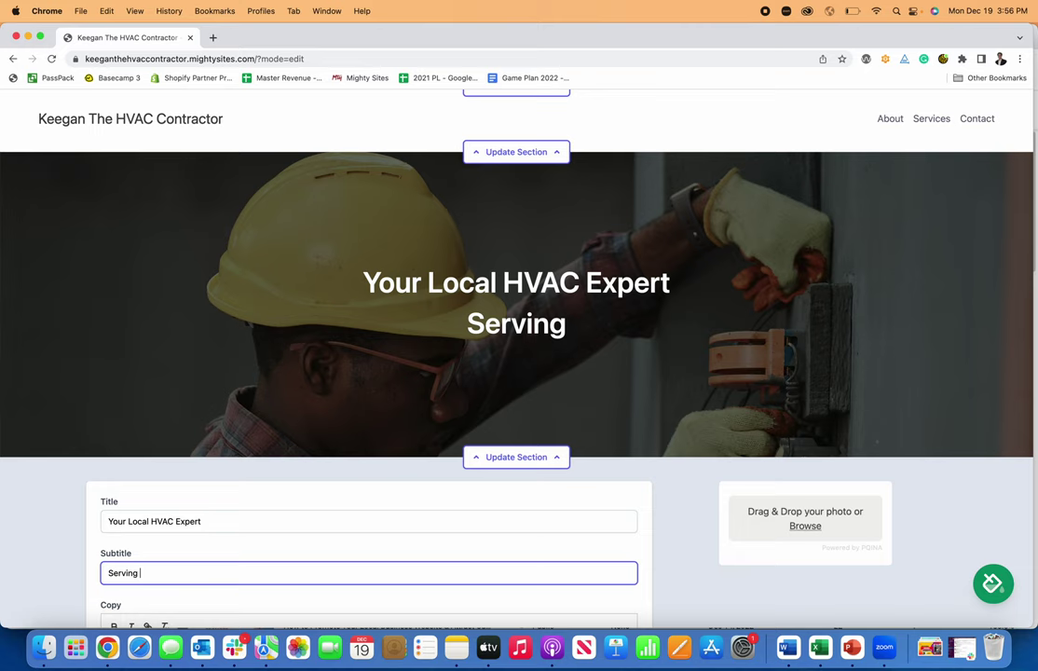
type(" the area for over")
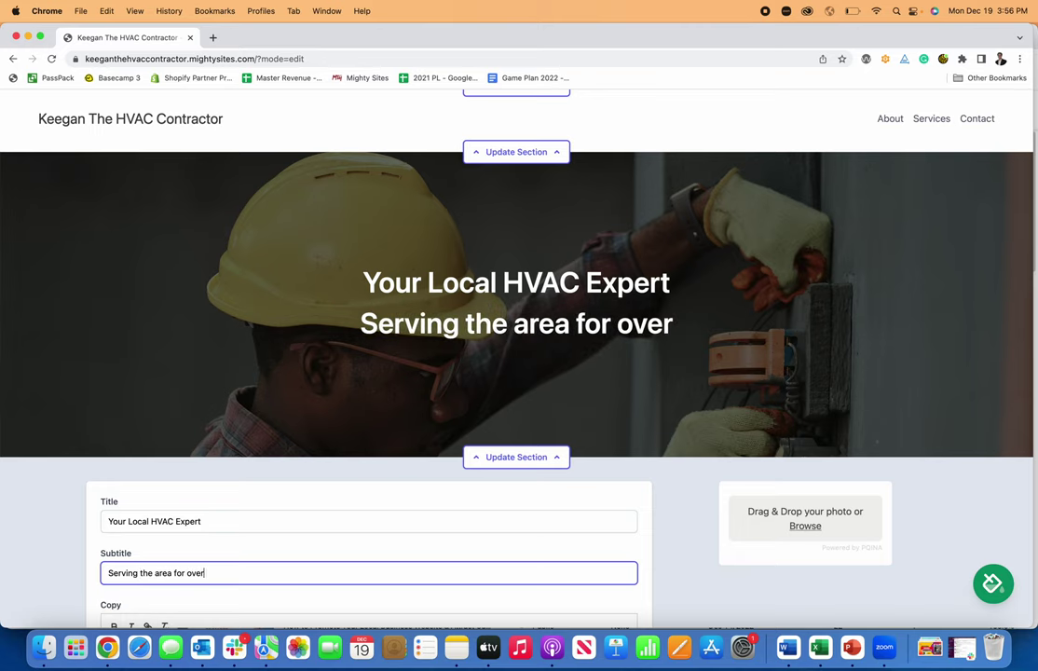
type(" 10 years")
scroll(461, 533, "down", 1)
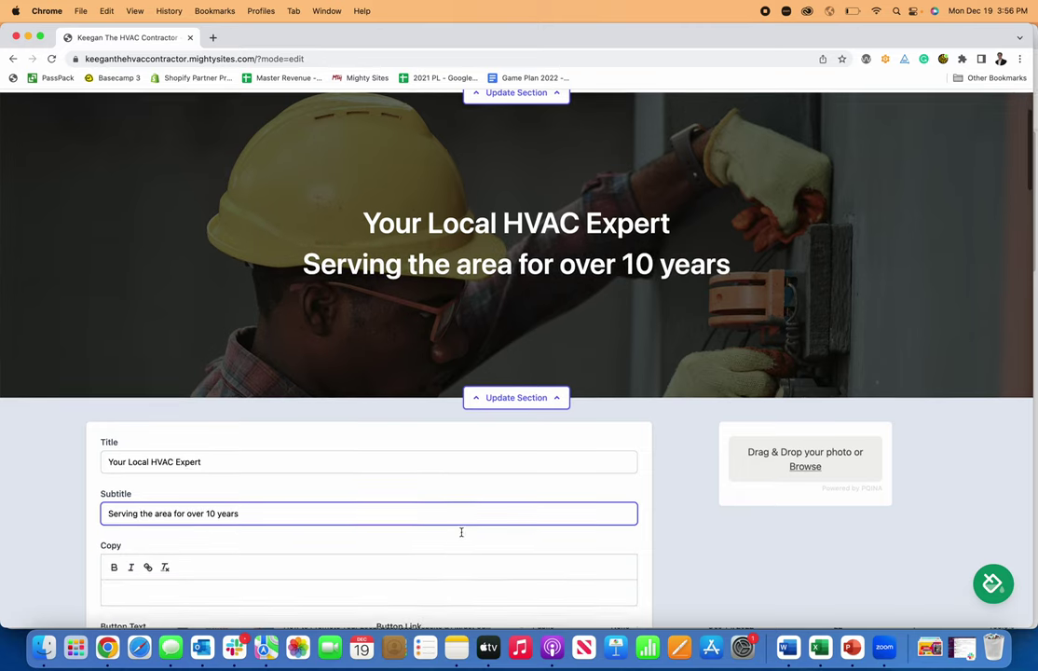
scroll(295, 539, "down", 2)
left_click(296, 539)
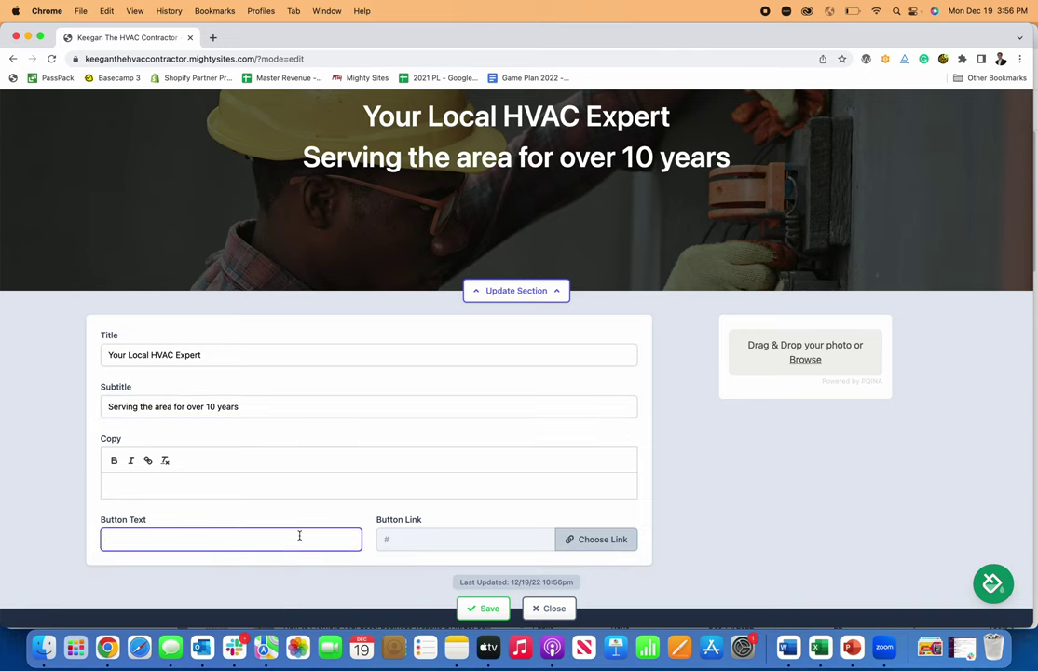
type("Get")
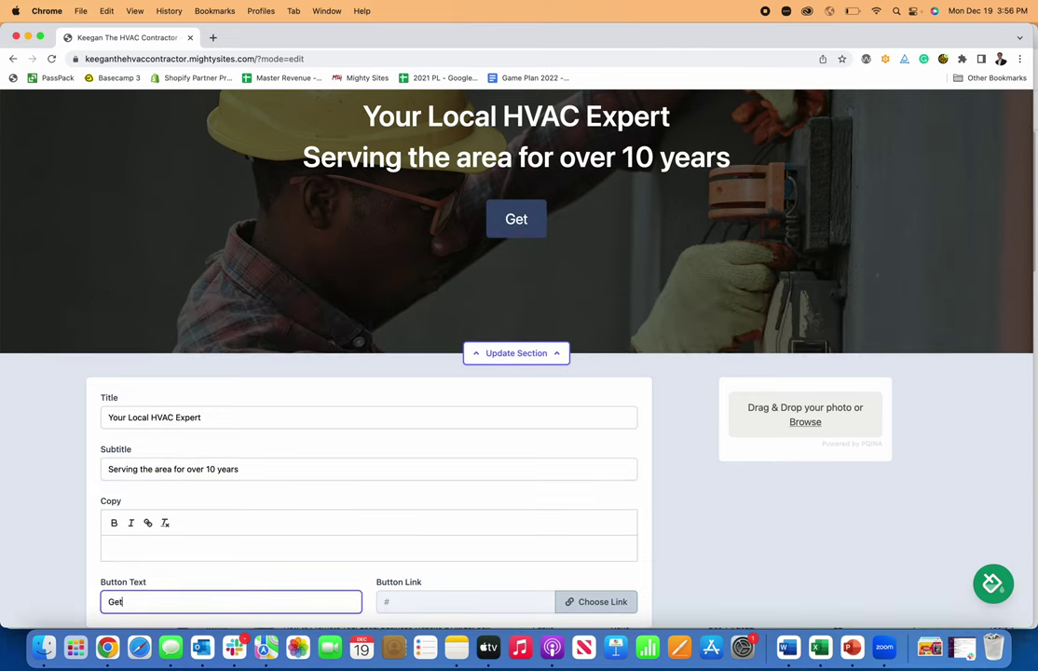
type(" in touch")
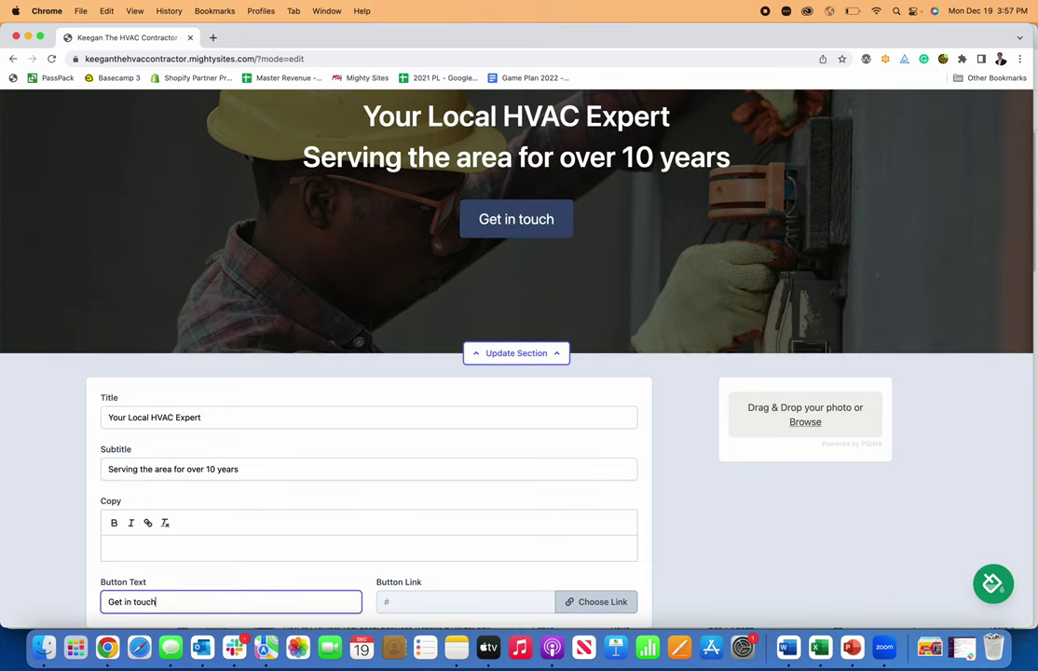
scroll(352, 533, "down", 2)
Link the hero button to 'Home: Lead Form section' and save the hero changes
left_click(594, 518)
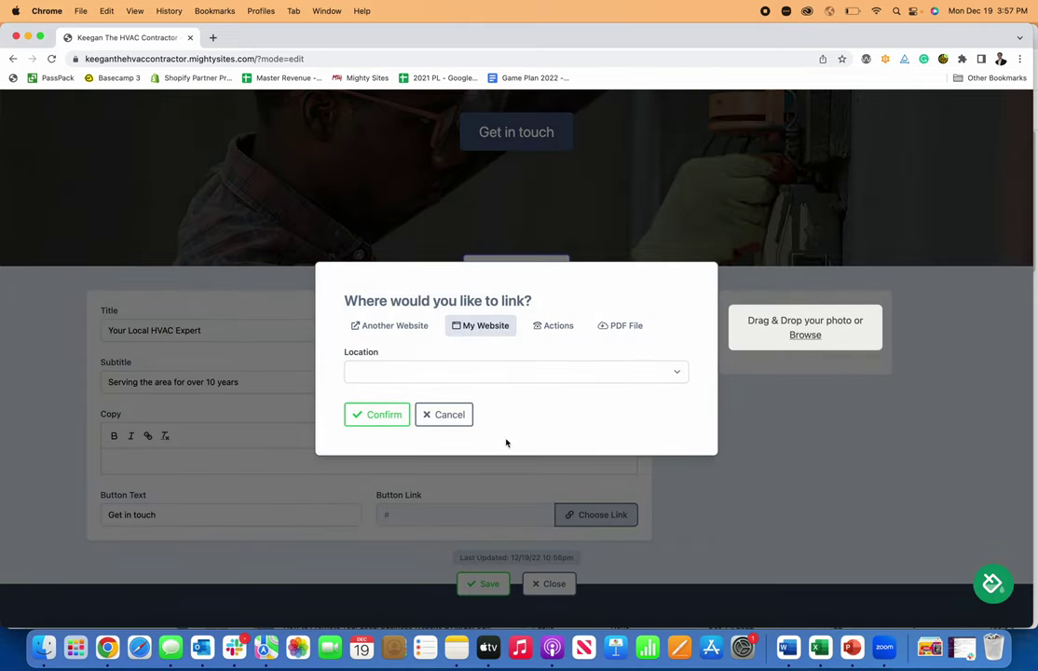
left_click(394, 328)
left_click(471, 328)
left_click(553, 327)
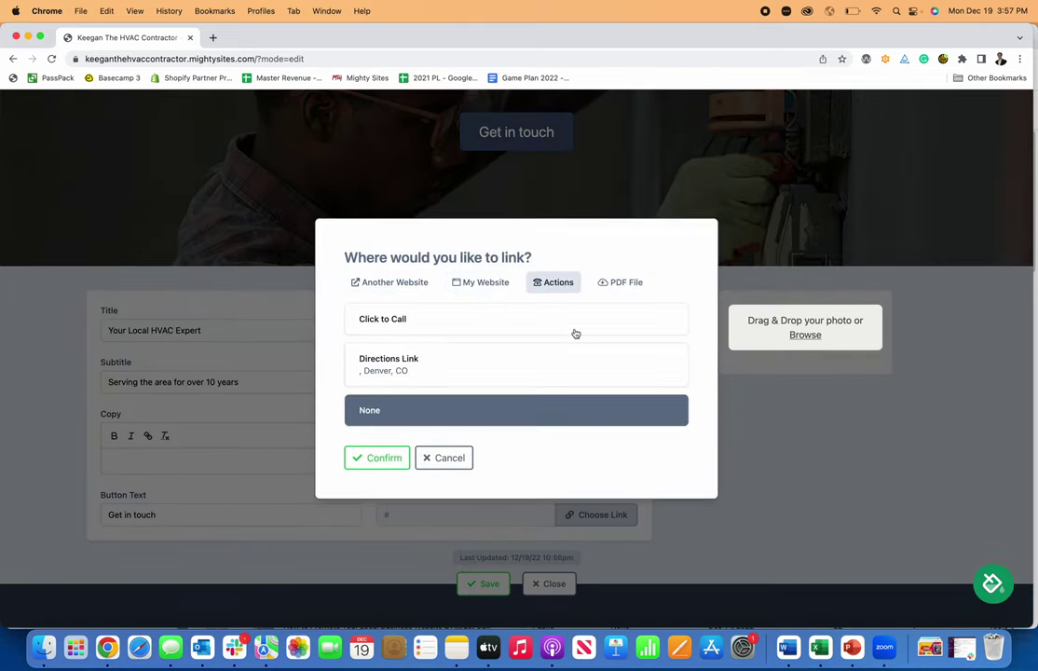
left_click(624, 280)
left_click(482, 328)
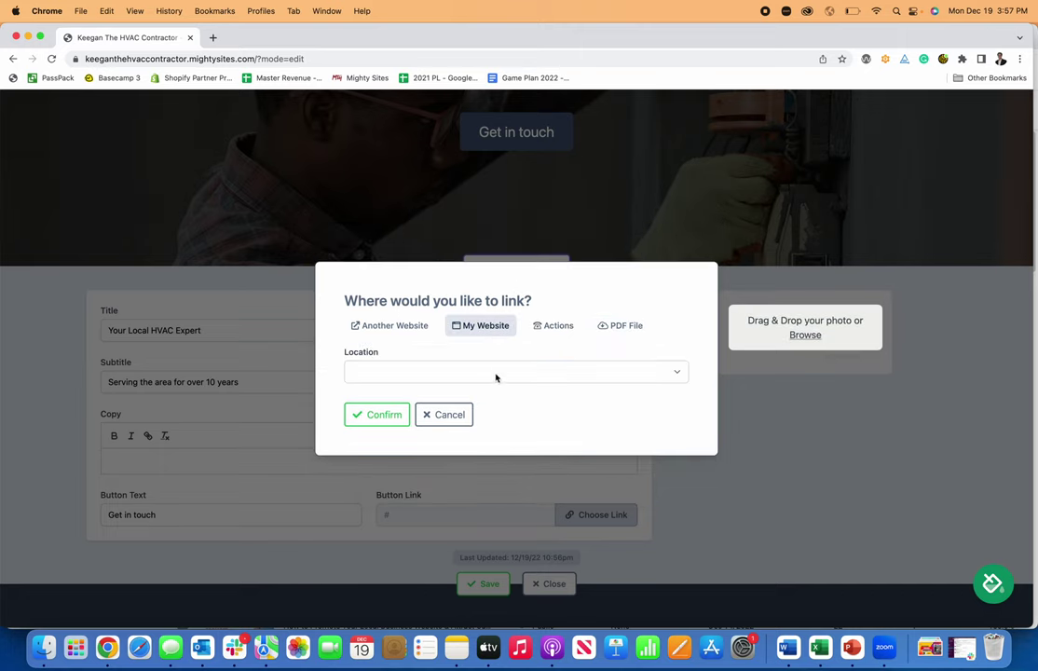
left_click(496, 373)
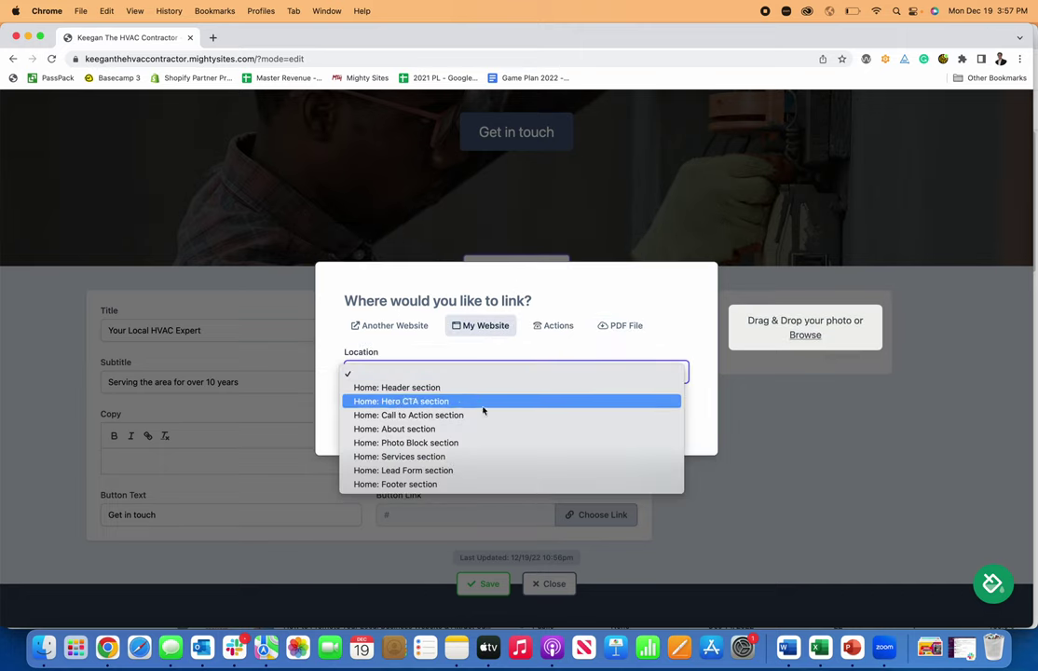
left_click(459, 470)
left_click(387, 418)
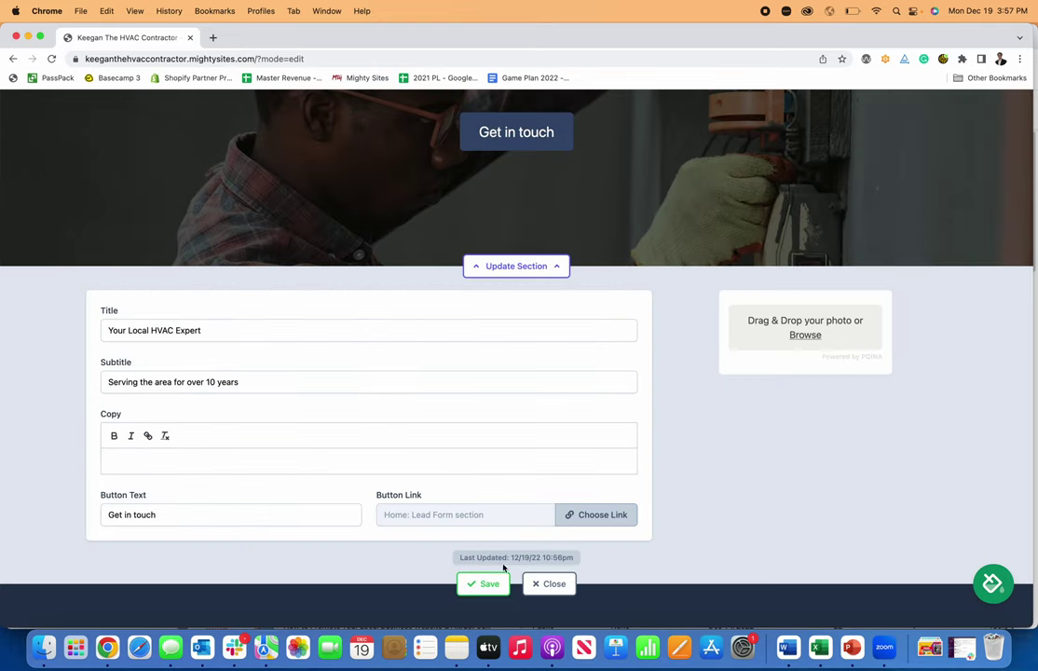
left_click(486, 583)
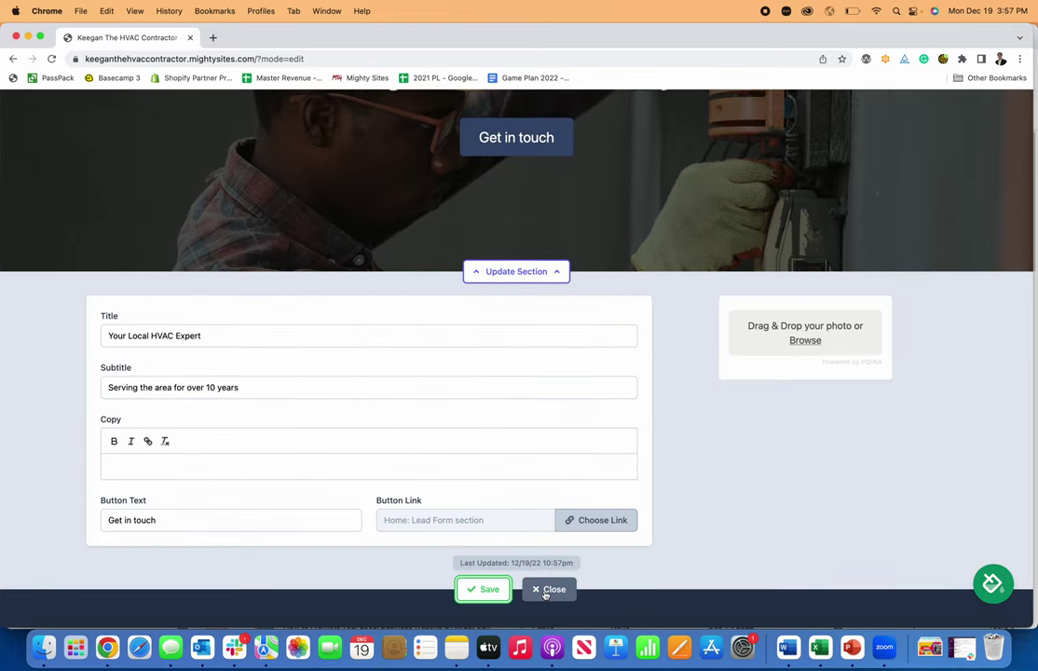
Test that the Get in touch button jumps to the lead form, then return to the top
left_click(546, 591)
left_click(519, 460)
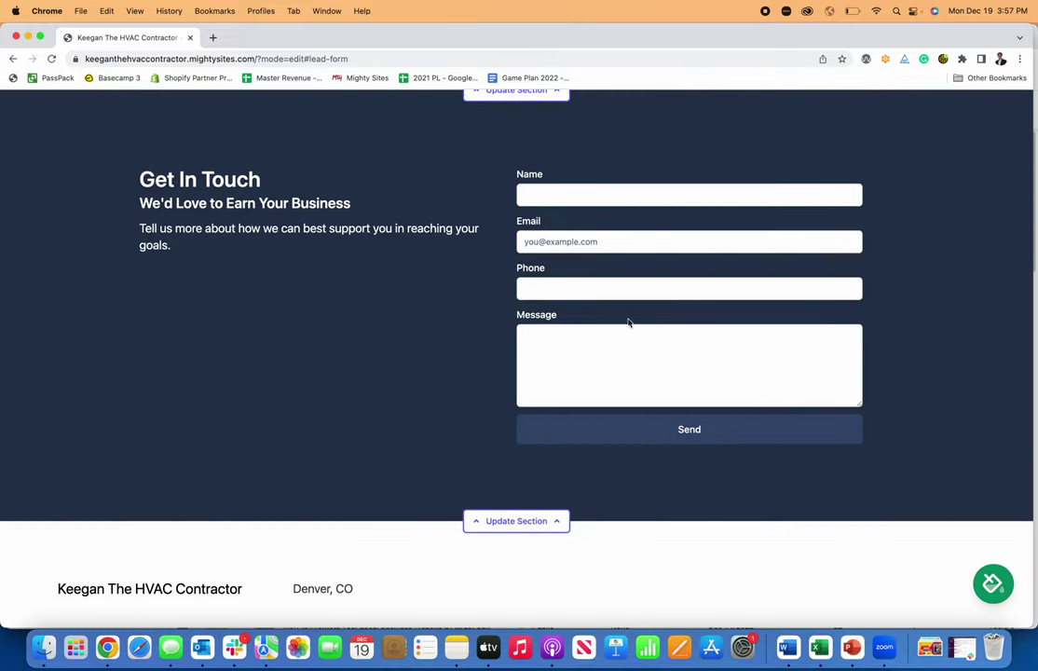
scroll(633, 367, "up", 1)
scroll(633, 367, "up", 10)
scroll(633, 367, "up", 10)
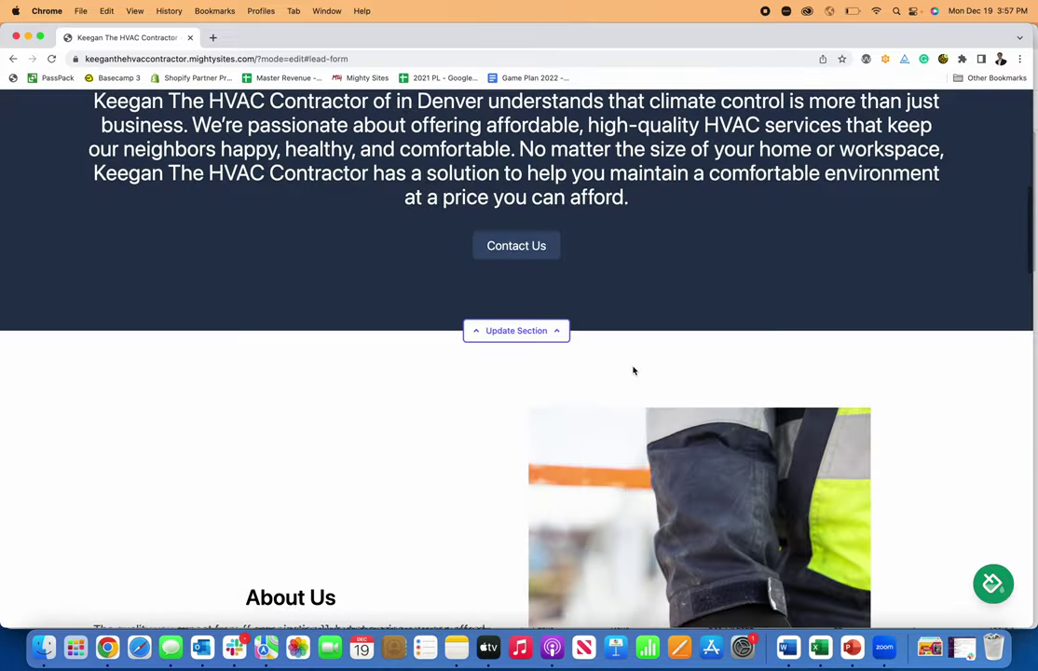
scroll(633, 368, "up", 5)
scroll(633, 368, "up", 5)
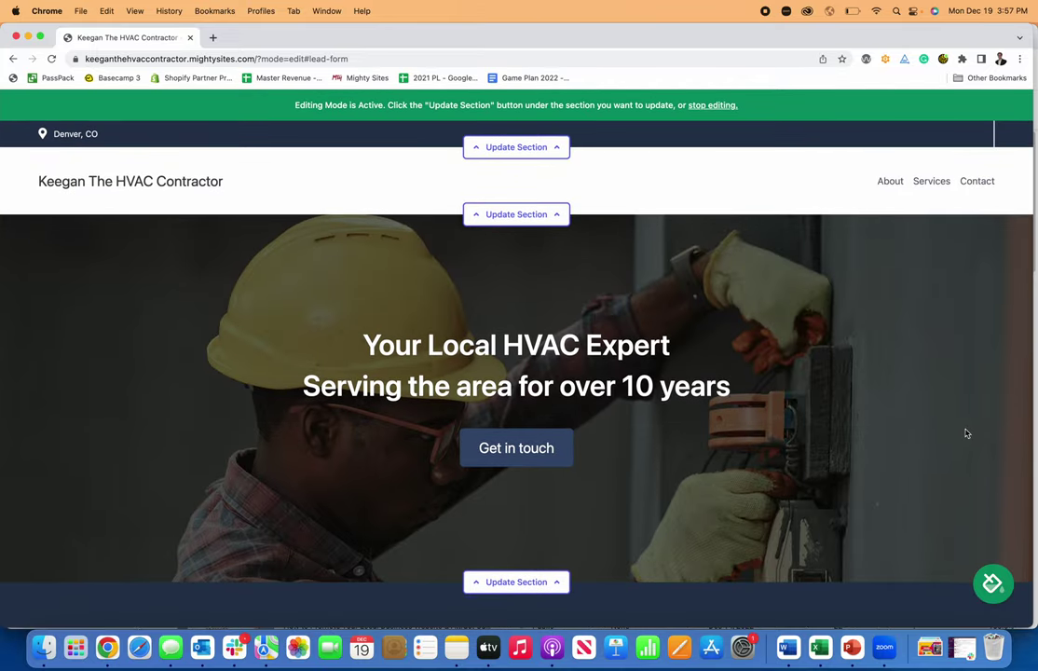
Preview several colour themes: blue, pink, teal, maroon-green, dark green, purple and light green
left_click(985, 580)
left_click(538, 528)
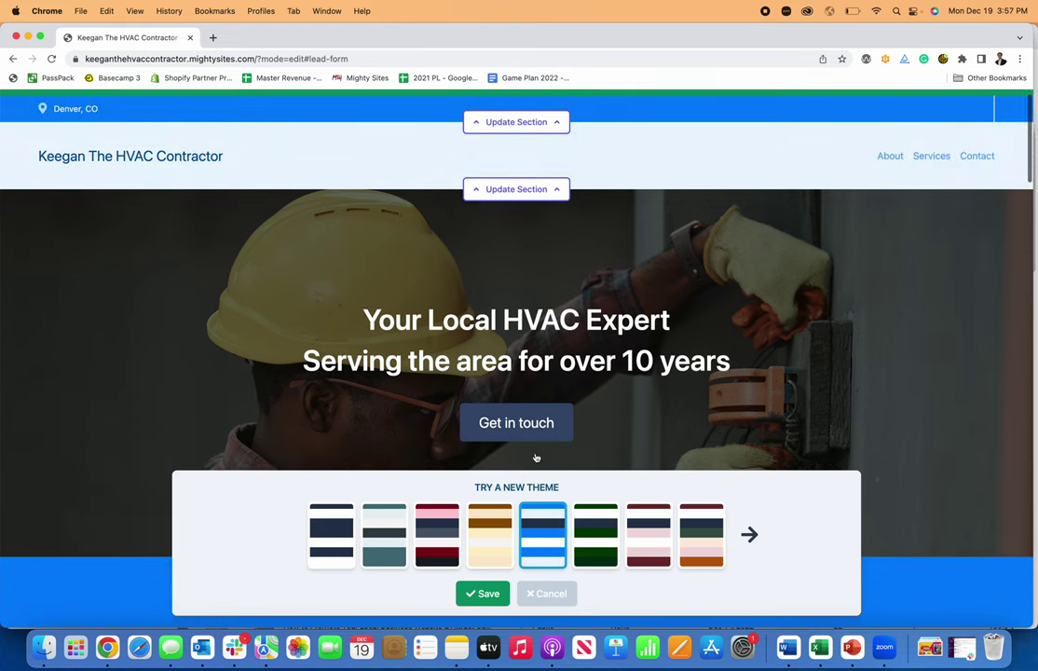
scroll(521, 531, "down", 2)
left_click(437, 533)
left_click(384, 533)
scroll(559, 512, "up", 2)
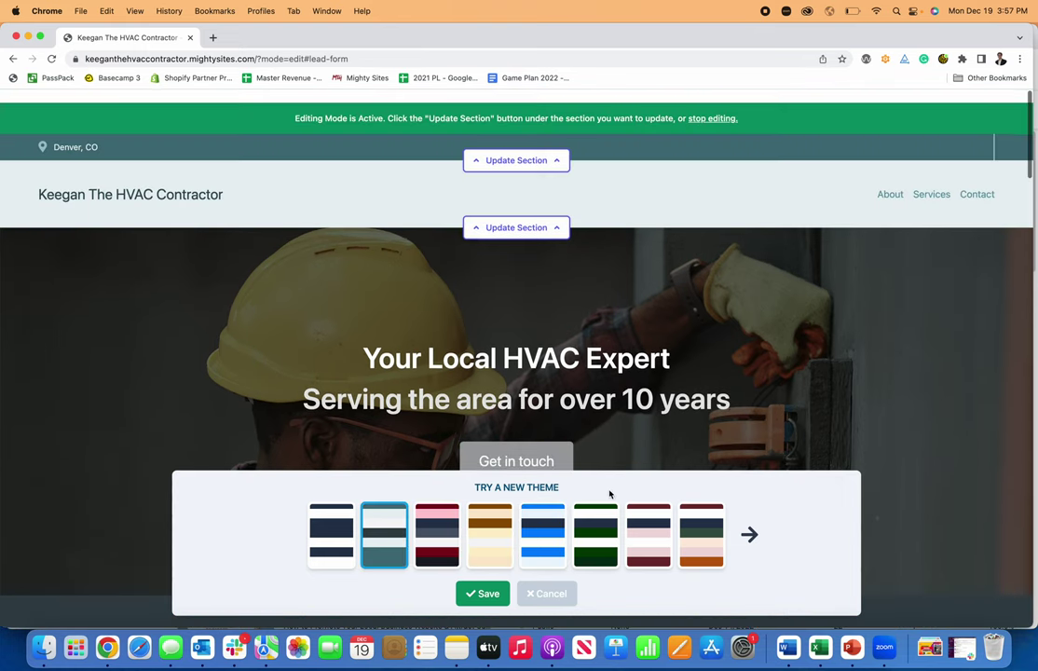
left_click(699, 541)
left_click(596, 534)
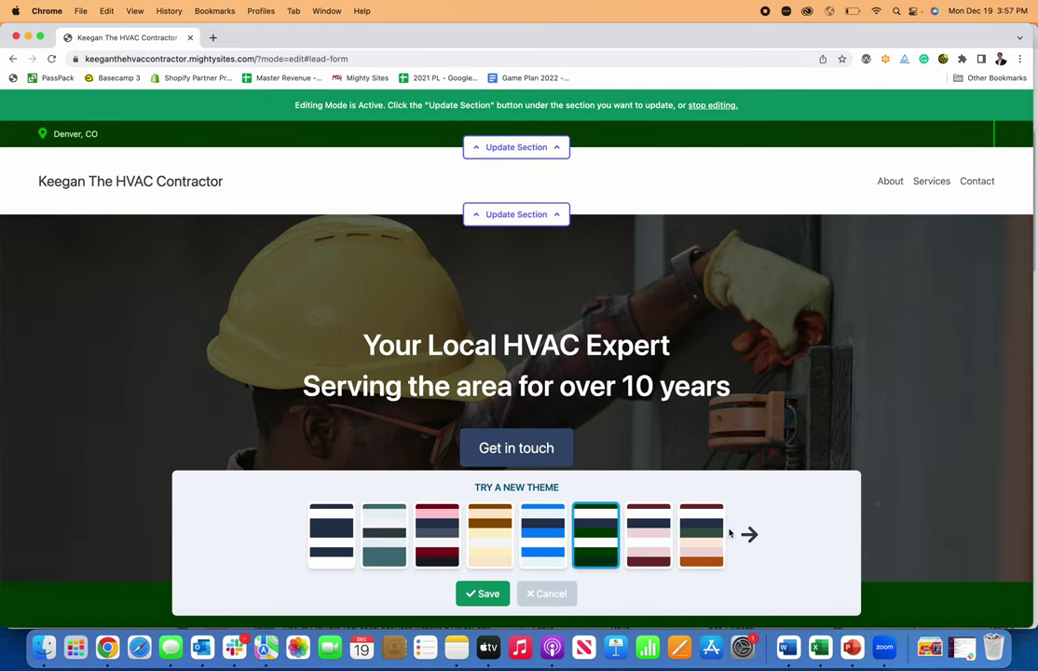
left_click(749, 534)
left_click(384, 536)
left_click(334, 533)
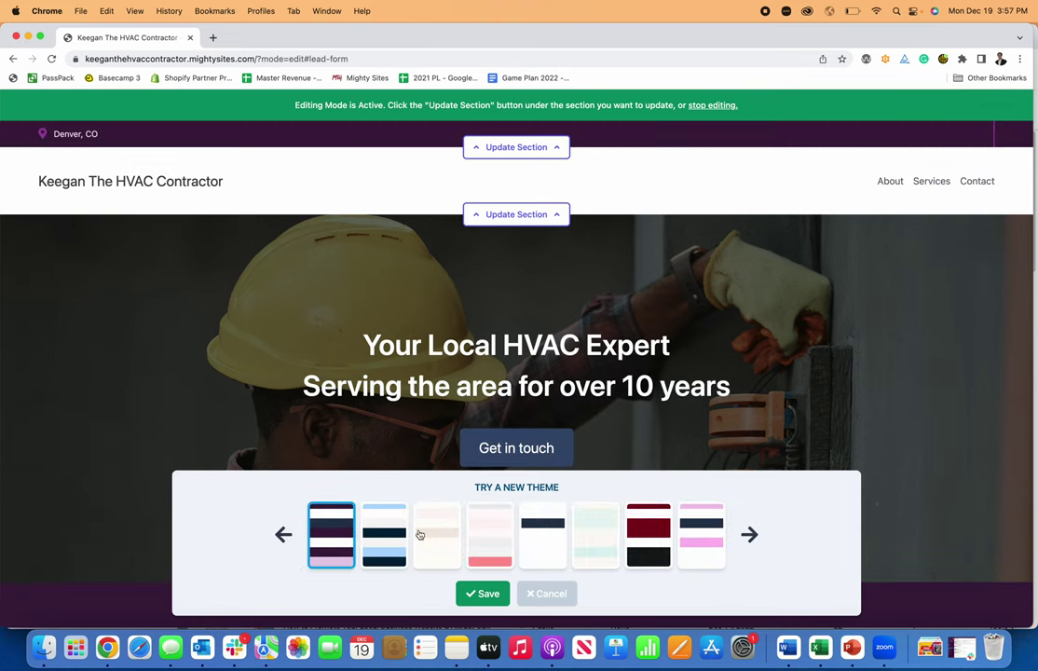
left_click(481, 528)
left_click(600, 532)
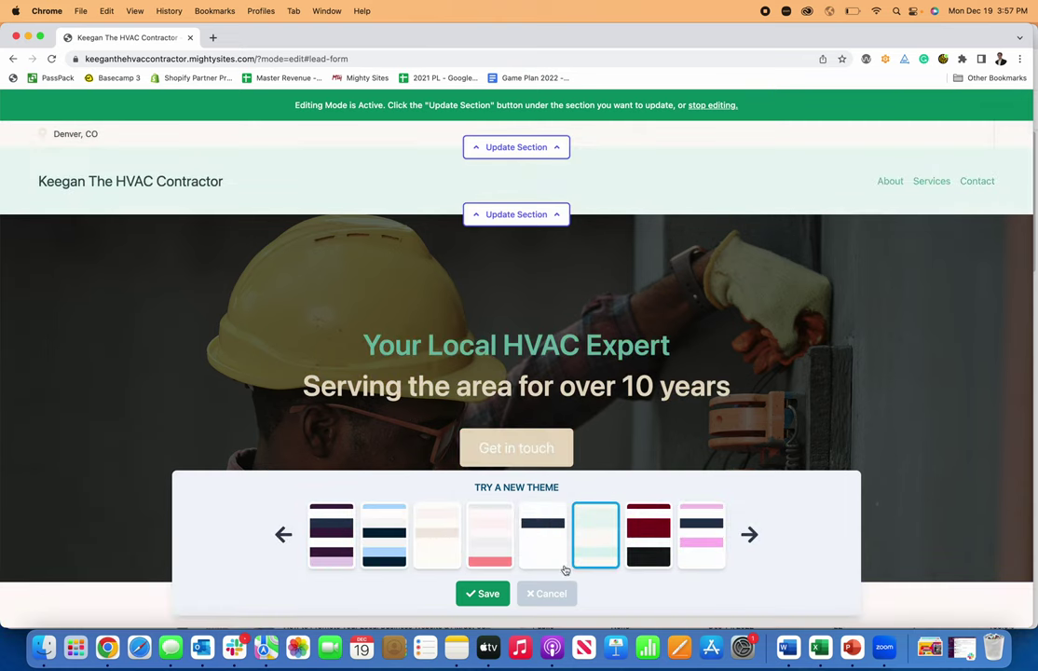
Apply and save the navy and white theme from the first set of swatches
left_click(284, 534)
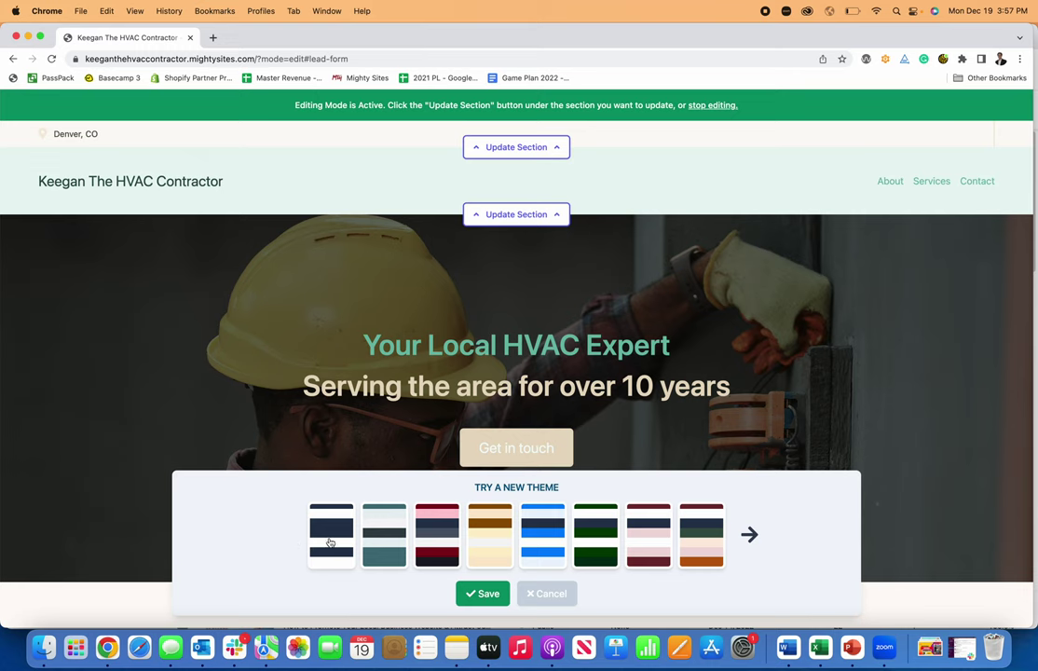
left_click(329, 542)
left_click(491, 598)
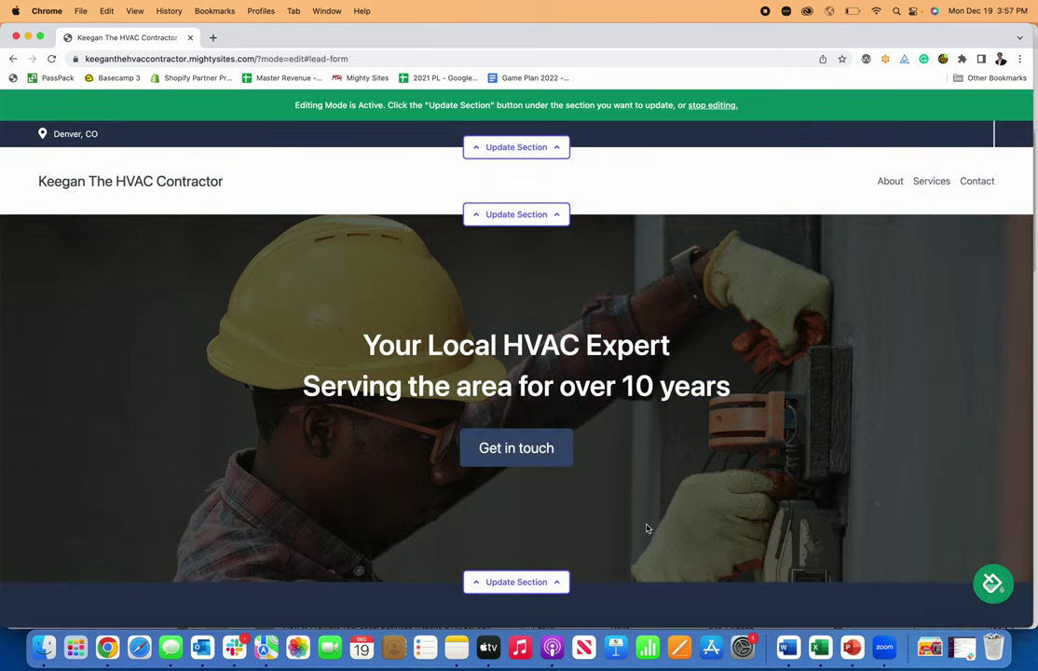
scroll(647, 529, "down", 5)
scroll(647, 529, "up", 5)
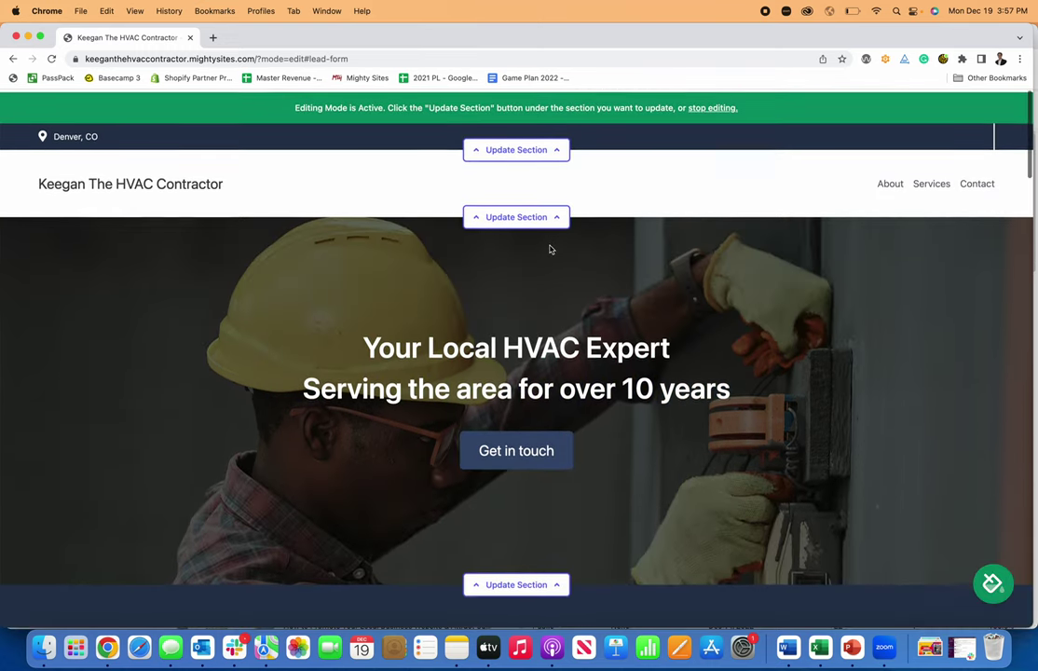
left_click(550, 152)
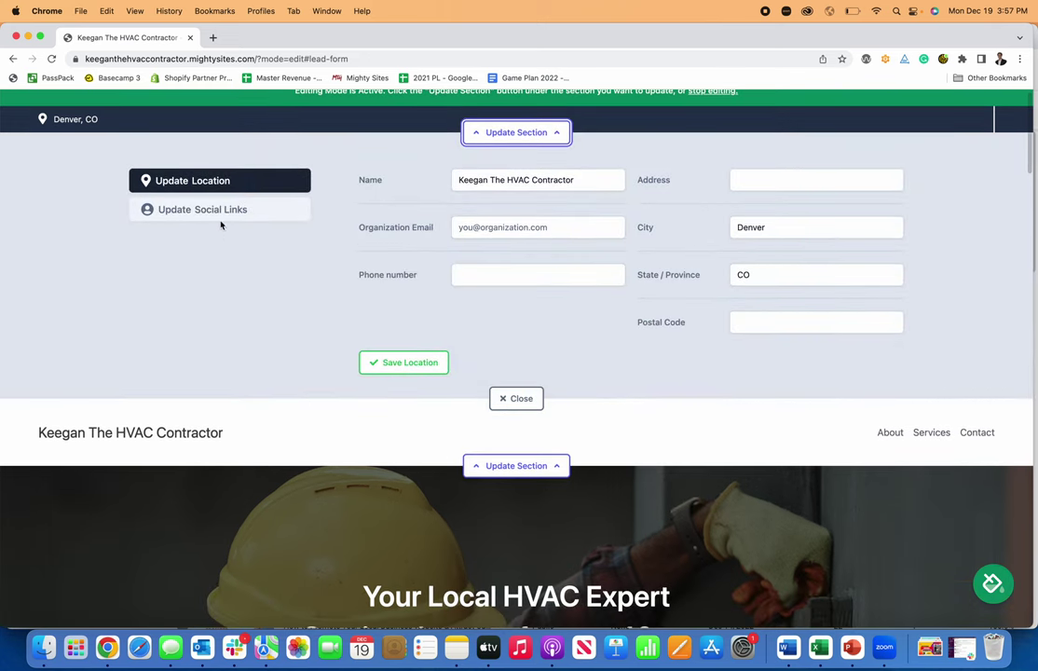
left_click(528, 230)
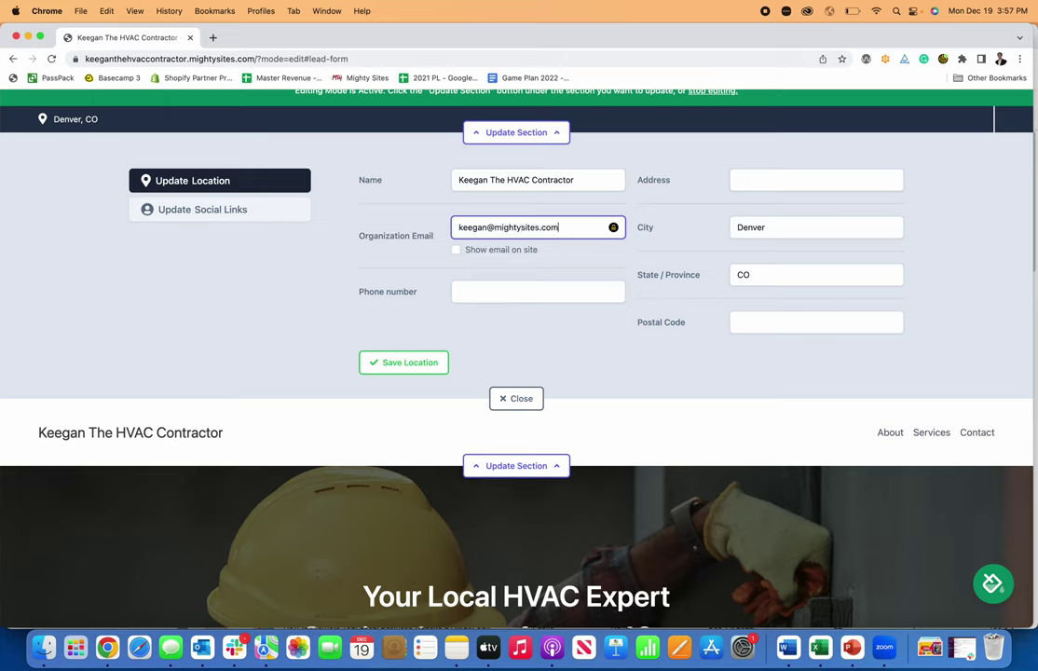
left_click(491, 250)
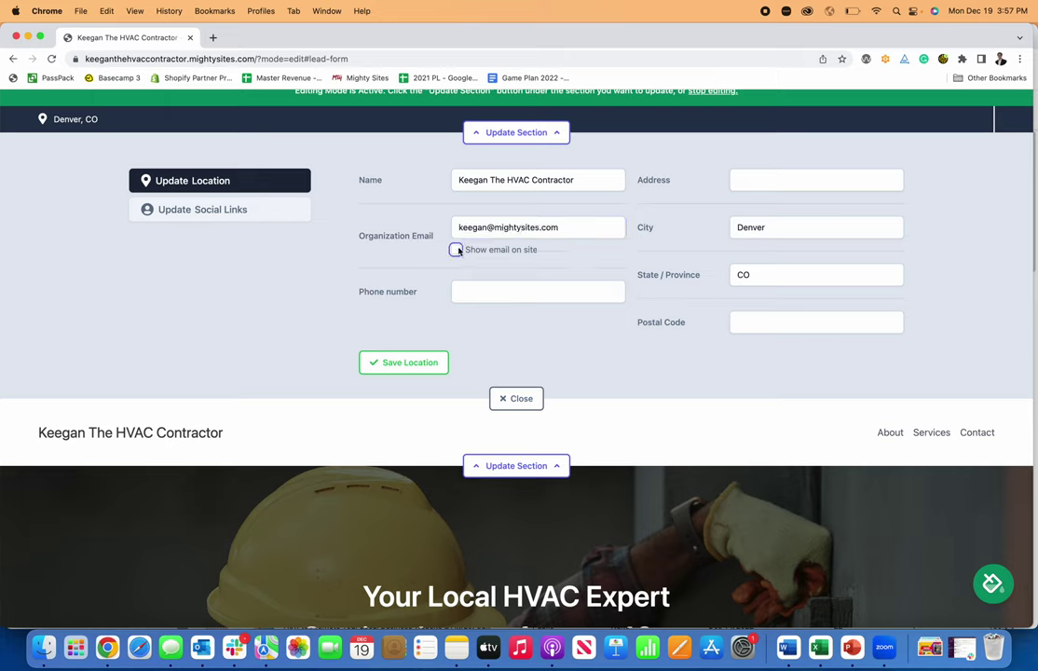
left_click(545, 288)
type("77")
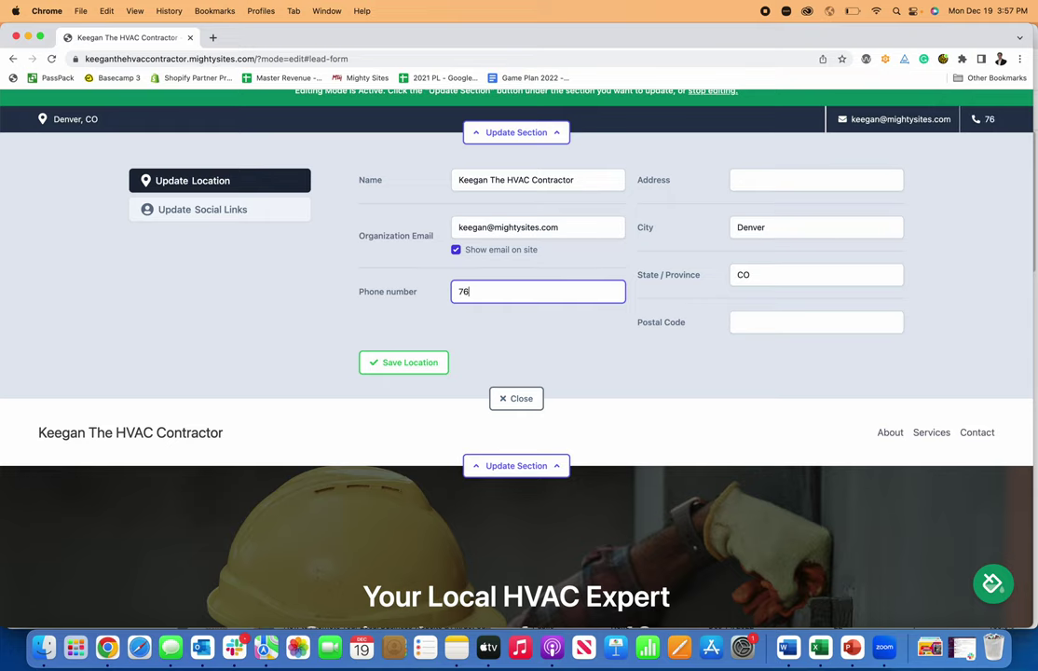
type("7-777-")
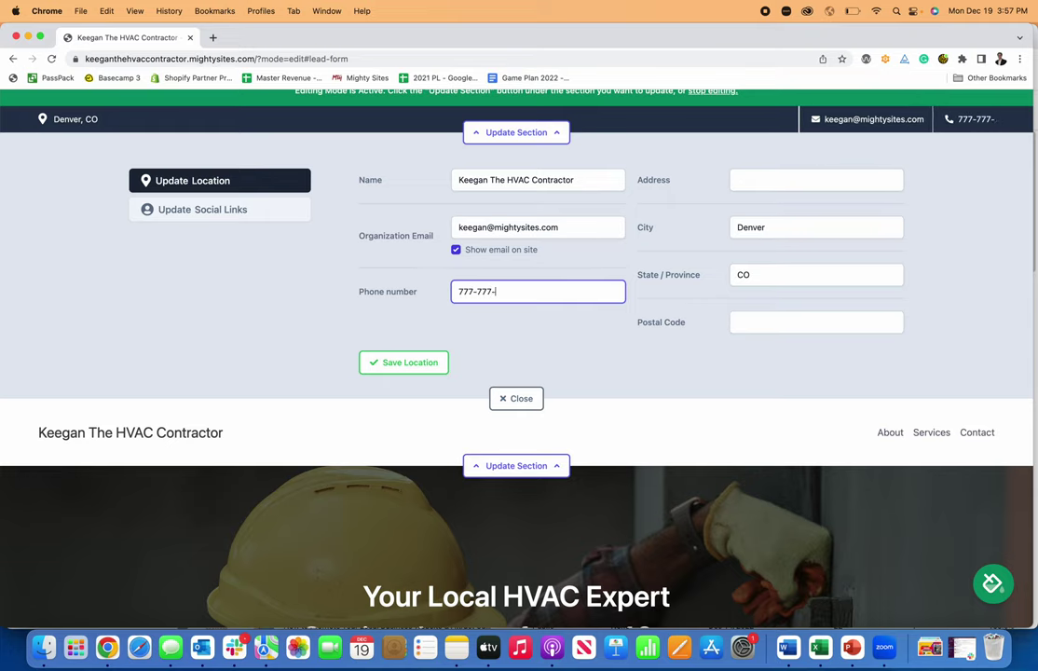
type("7777")
left_click(410, 363)
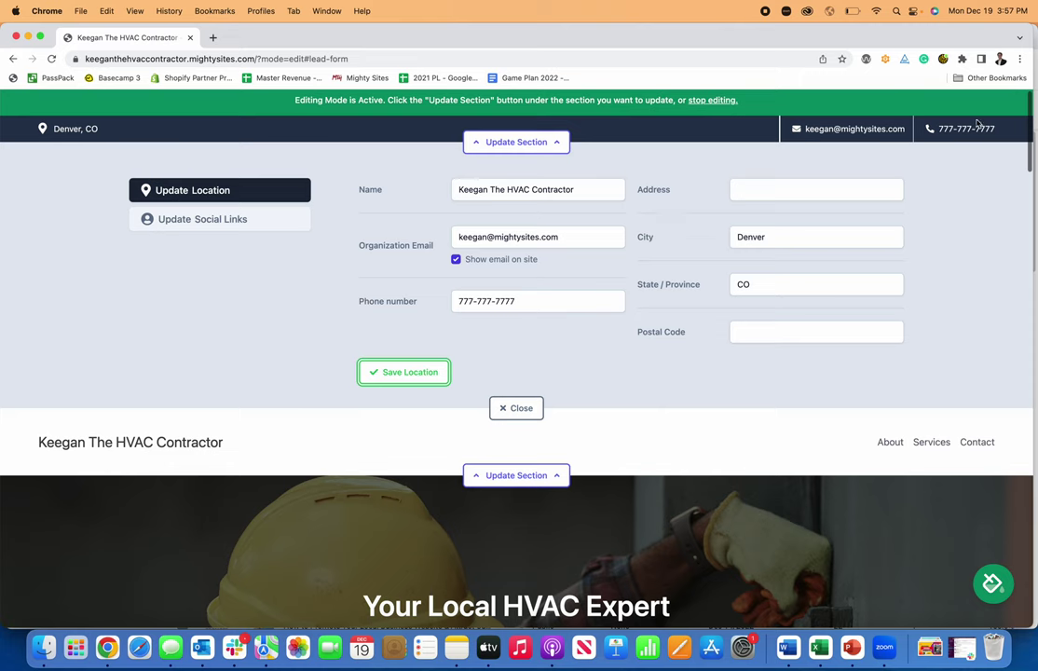
Add the Facebook link facebook.com/mightysites to the social links and save
left_click(246, 221)
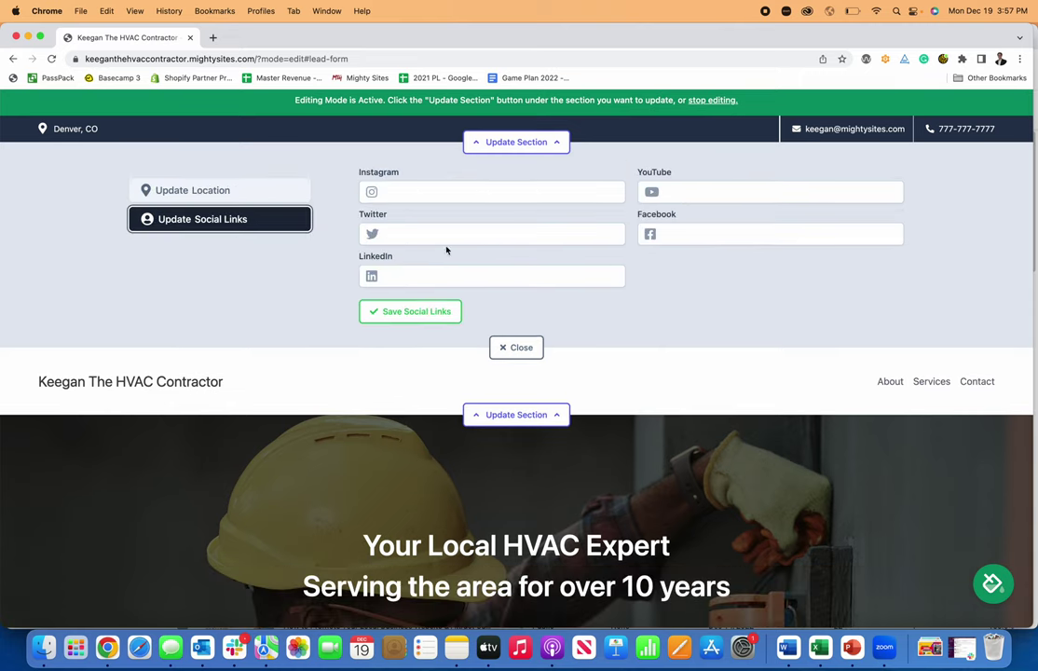
left_click(698, 231)
type("facebook.com/mightysites")
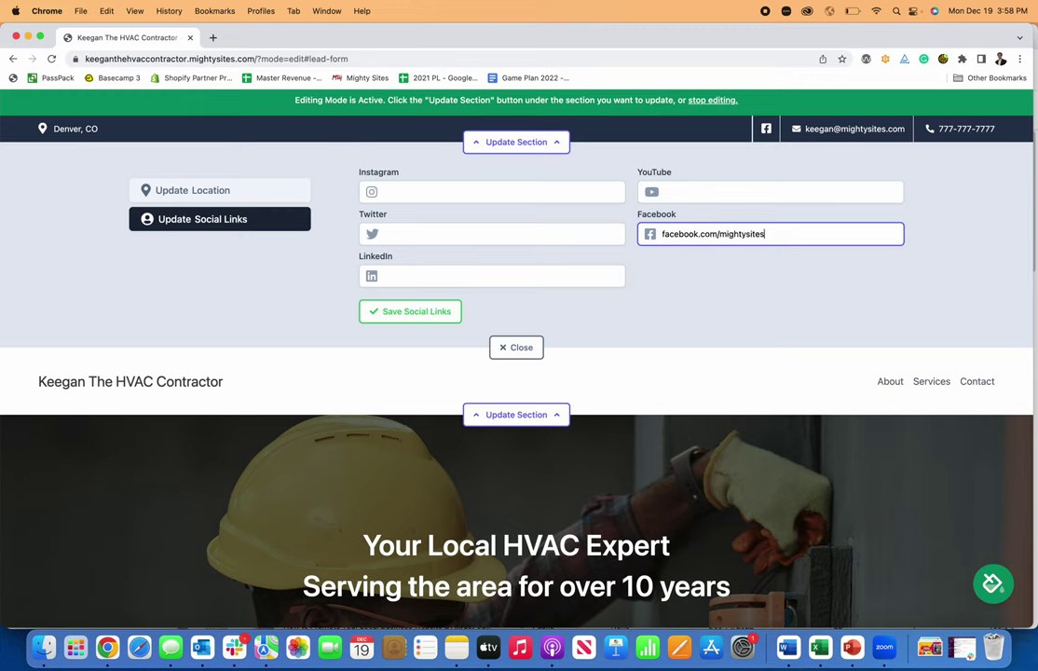
left_click(411, 311)
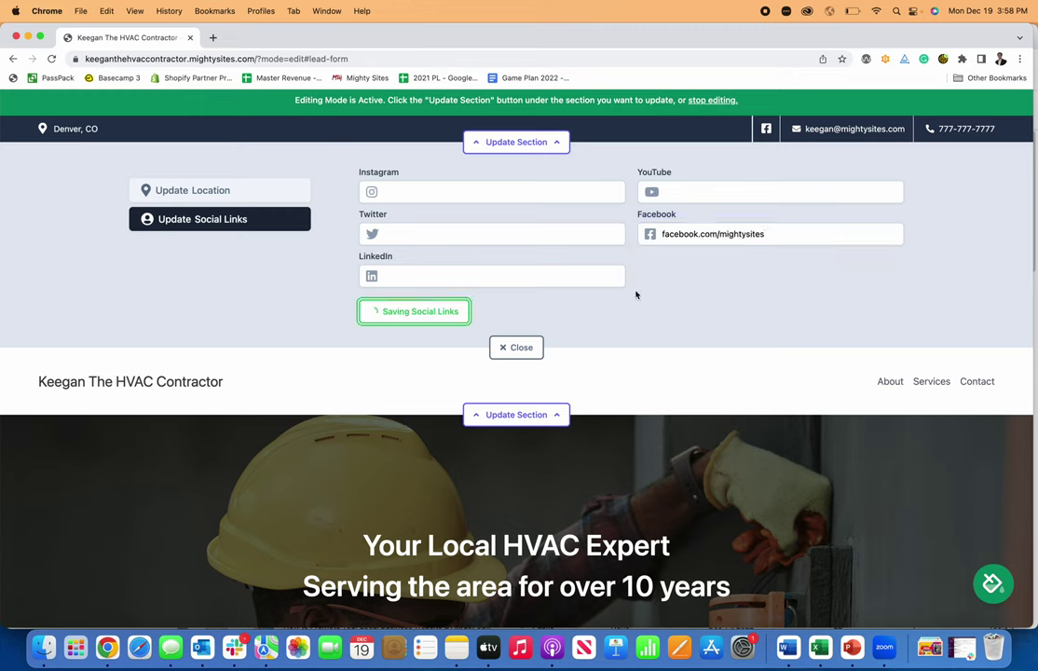
left_click(521, 348)
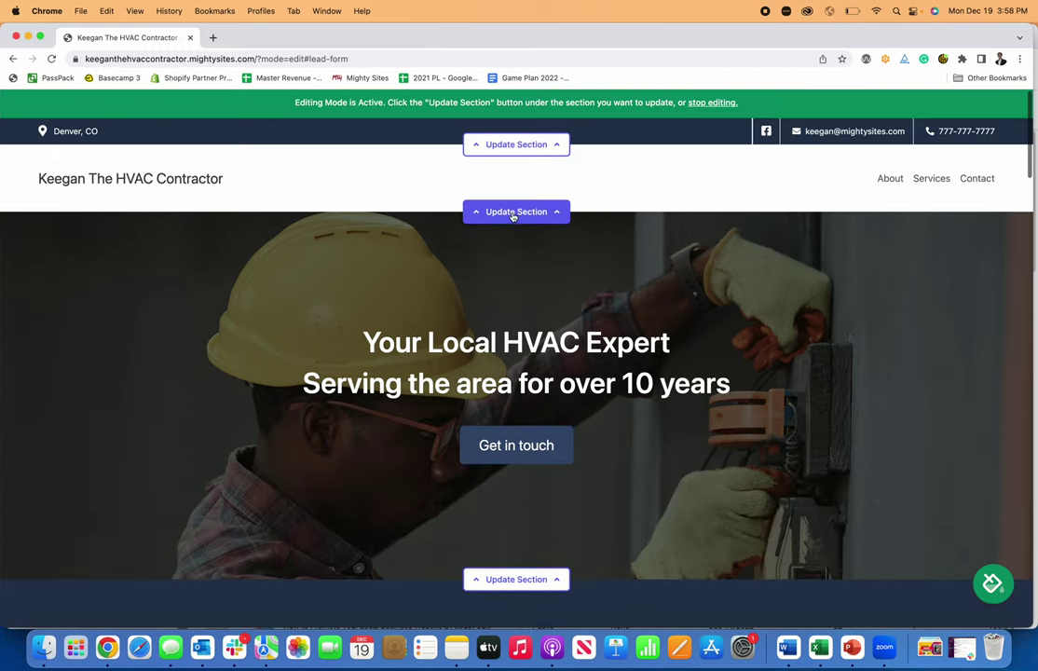
Open the header's logo settings and search the computer for 'logo' files
left_click(515, 210)
left_click(215, 289)
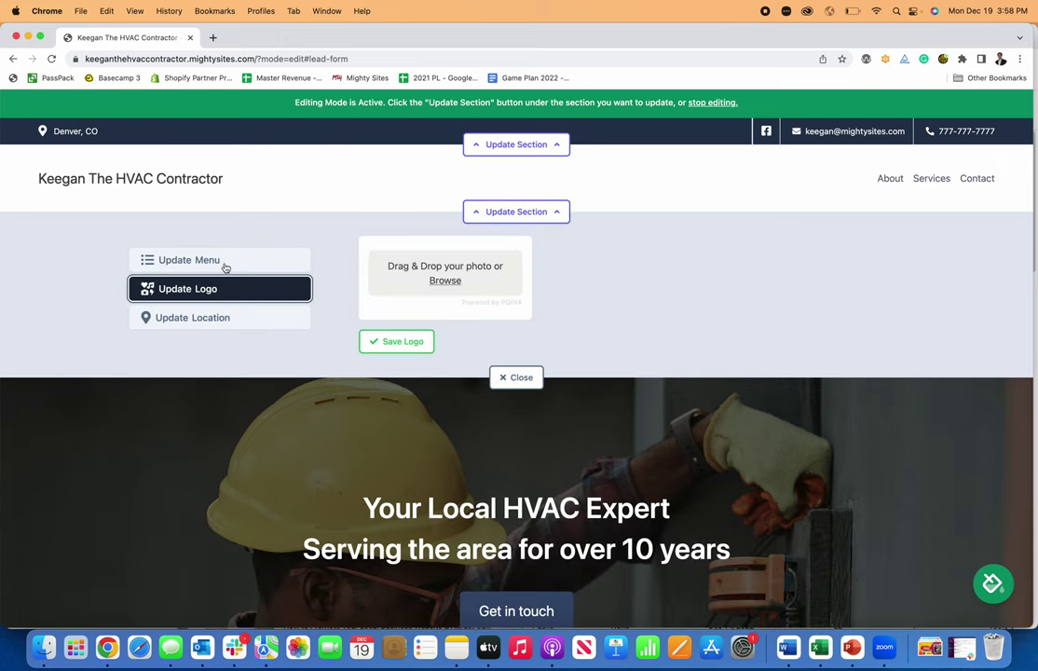
left_click(225, 267)
left_click(288, 293)
left_click(444, 282)
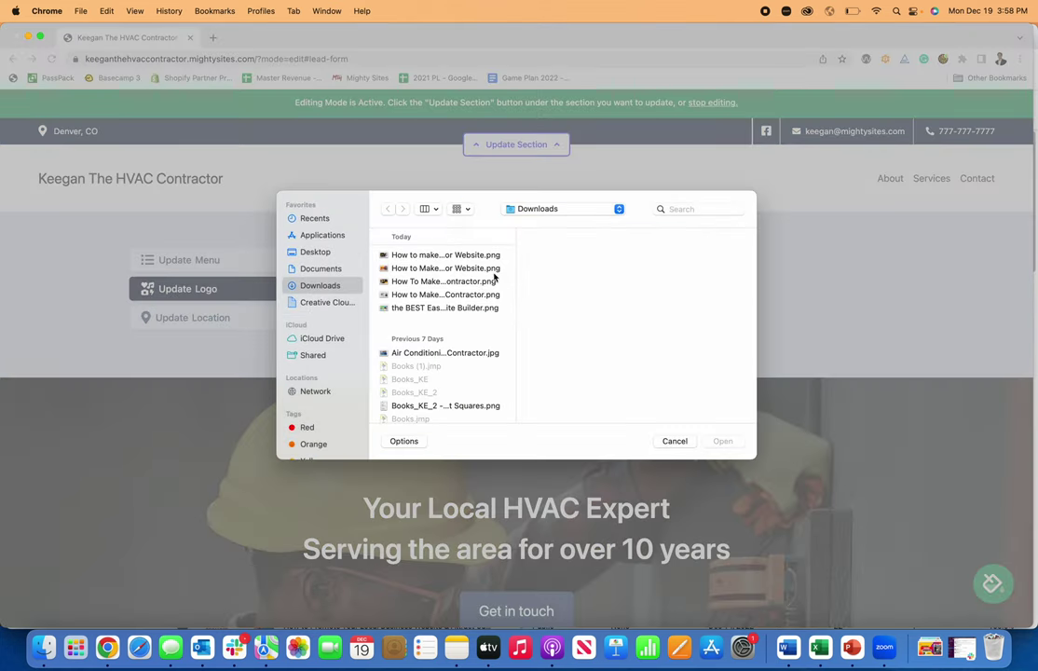
left_click(699, 208)
type("logo")
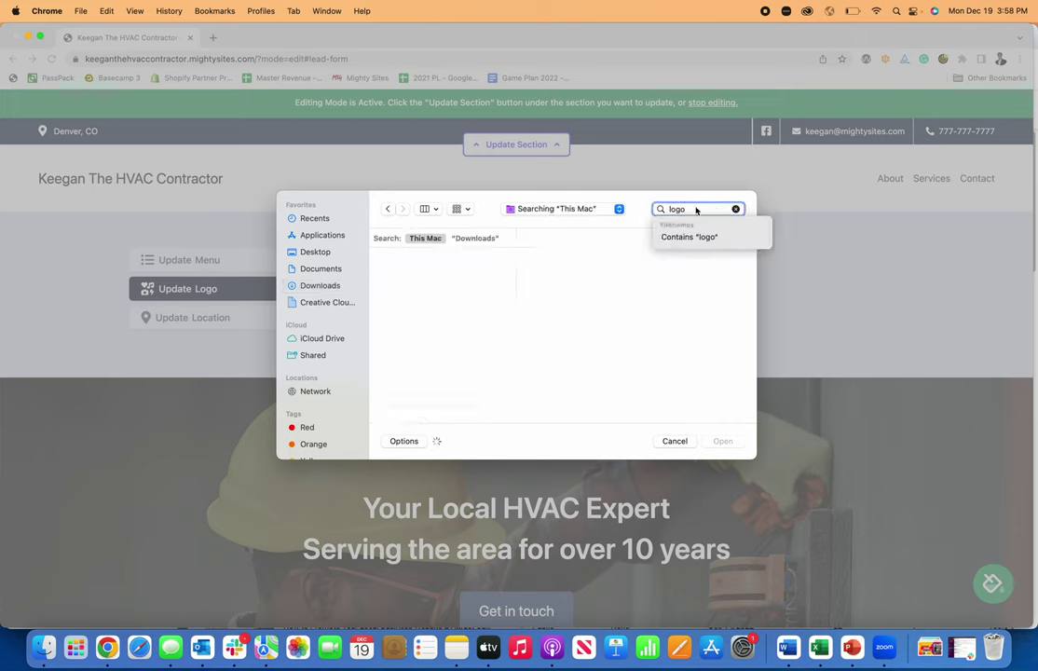
Upload a Mighty Sites logo image and save it into the header
scroll(402, 327, "down", 5)
scroll(402, 328, "down", 5)
scroll(401, 327, "down", 5)
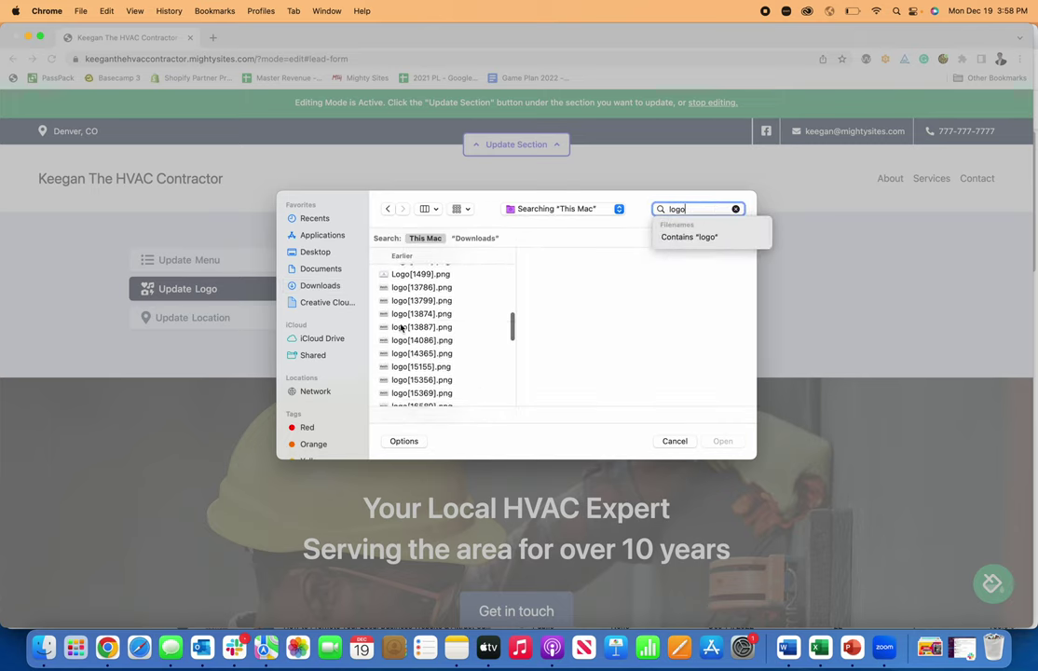
scroll(402, 327, "down", 5)
scroll(401, 327, "down", 5)
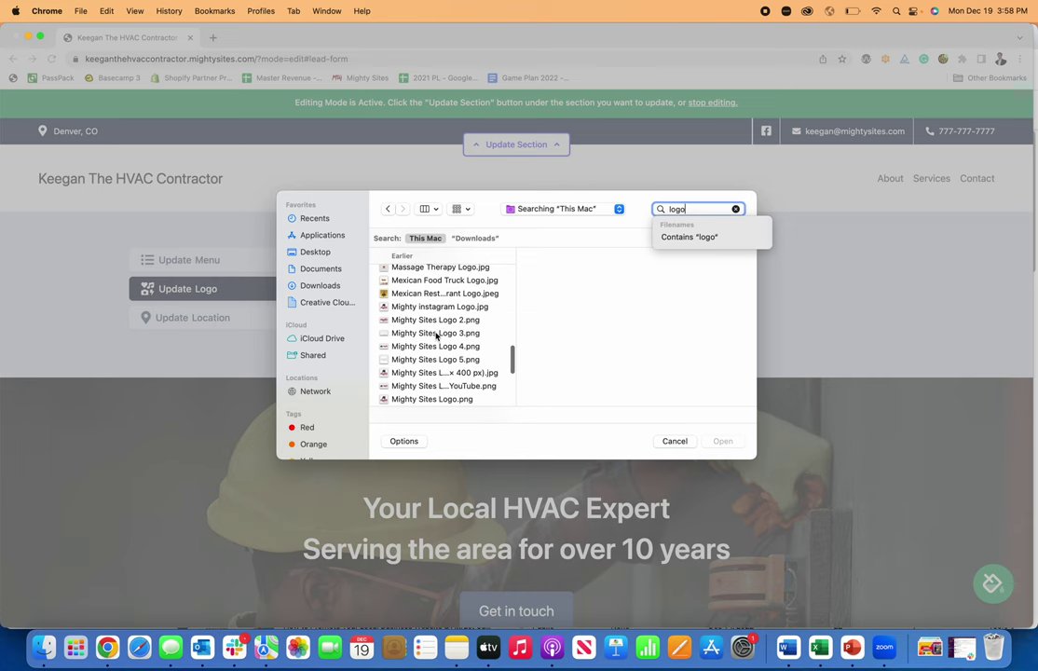
left_click(452, 386)
left_click(724, 441)
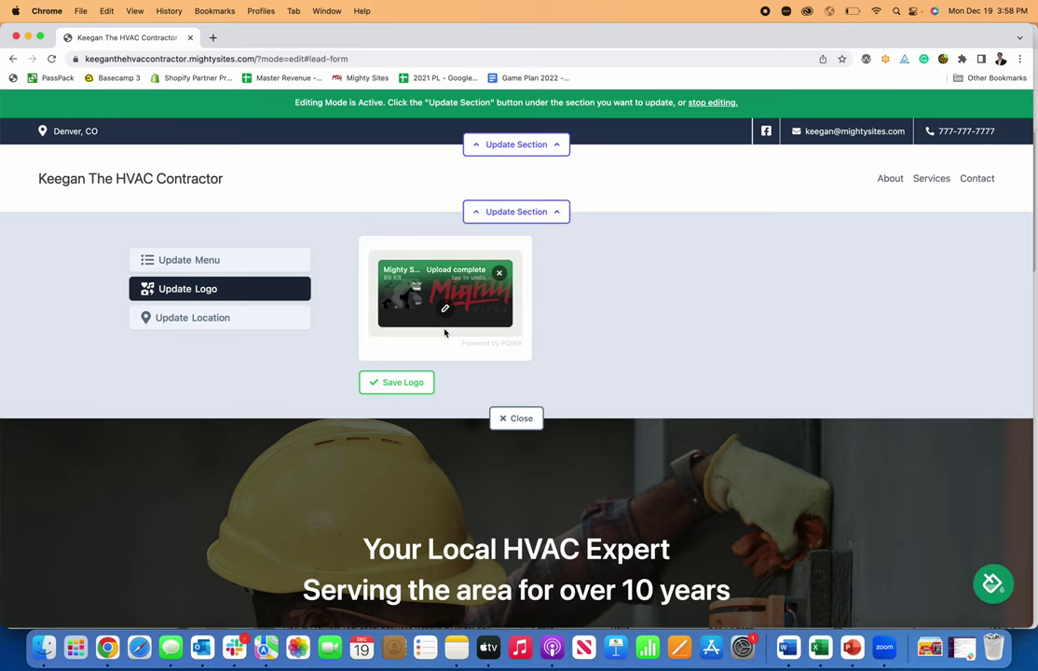
left_click(410, 387)
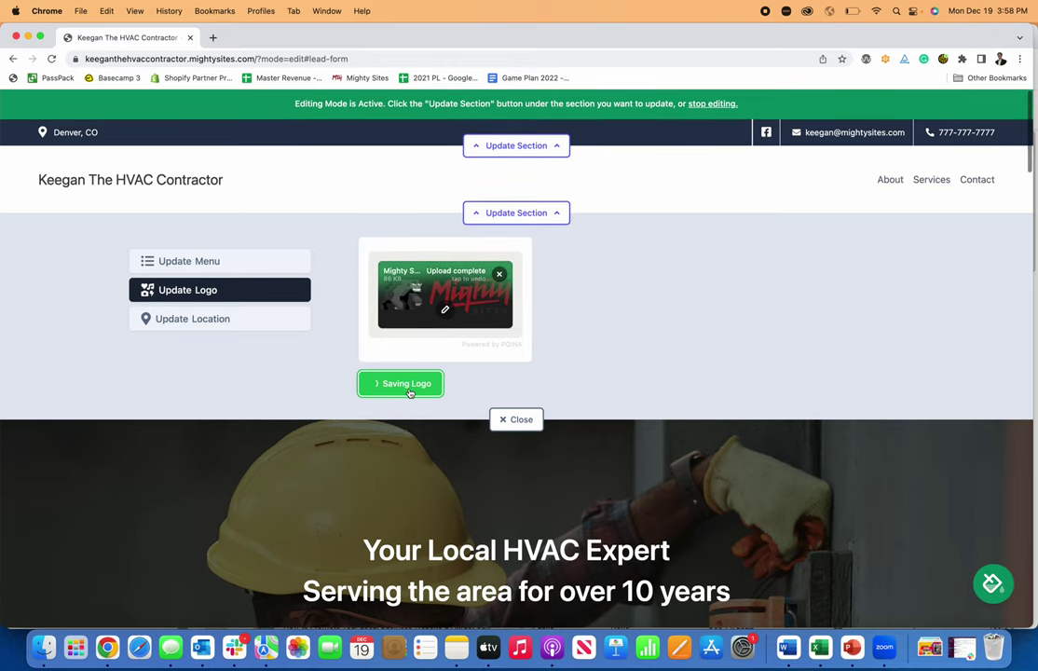
Try the logo bigger, then smaller, and open it in the image editor
left_click(597, 307)
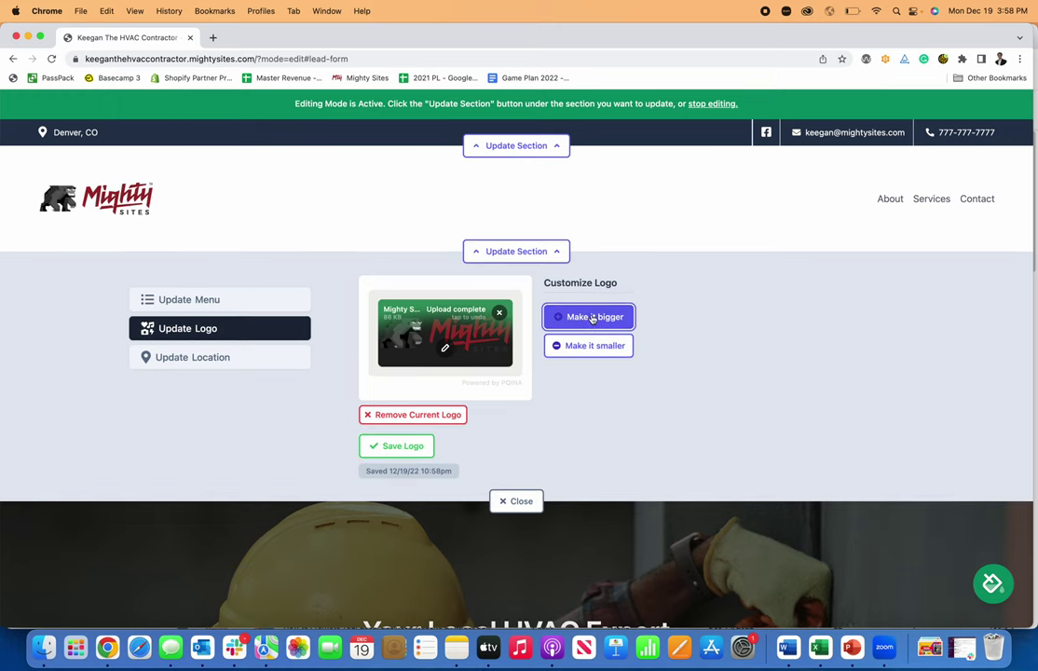
left_click(601, 340)
left_click(444, 338)
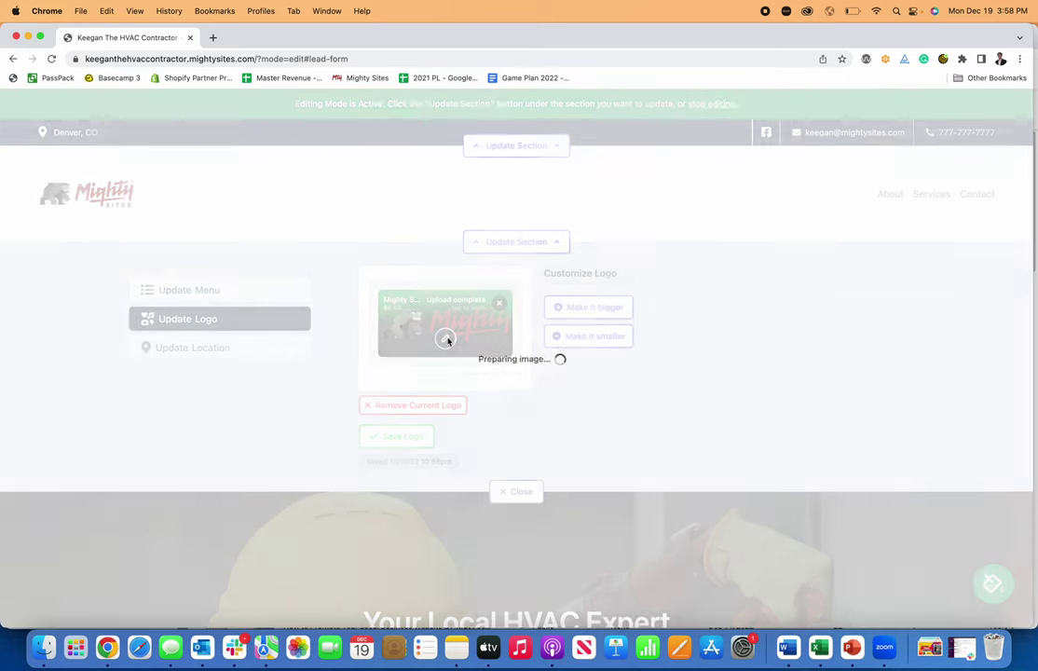
Crop the empty space above and below the logo, then save the logo and close settings
left_click(16, 253)
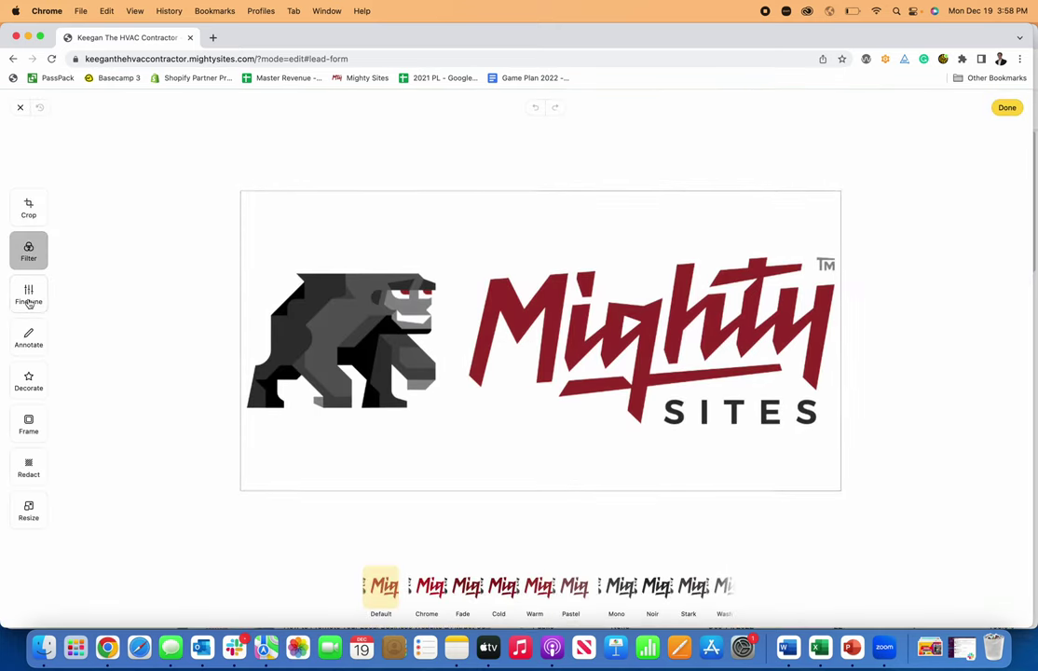
left_click(28, 293)
left_click(28, 337)
left_click(28, 380)
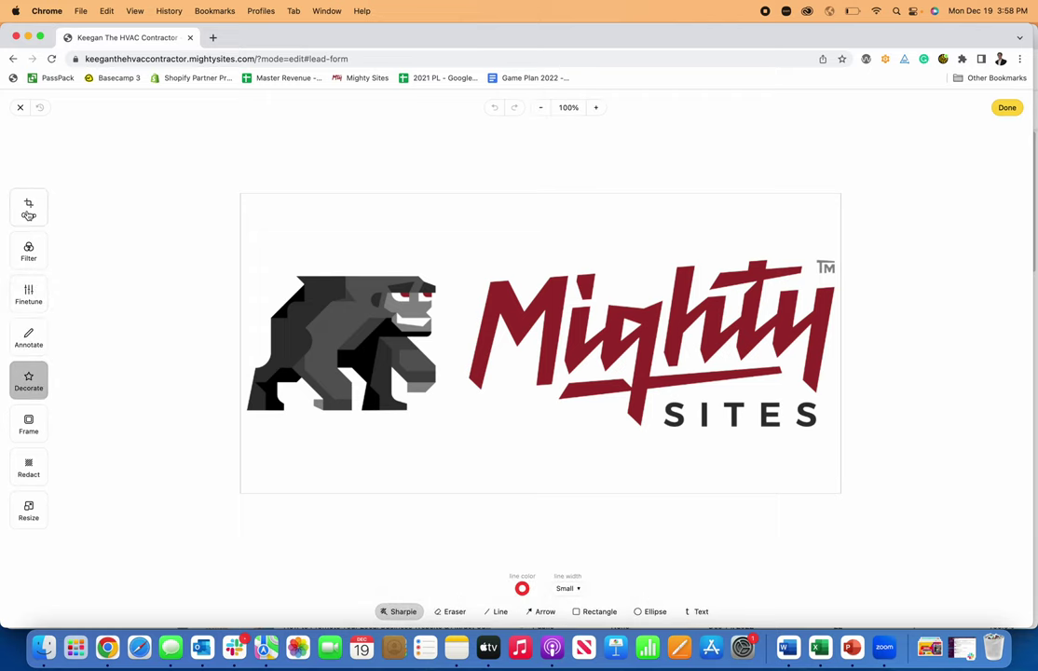
left_click(28, 207)
left_click_drag(240, 207, 234, 261)
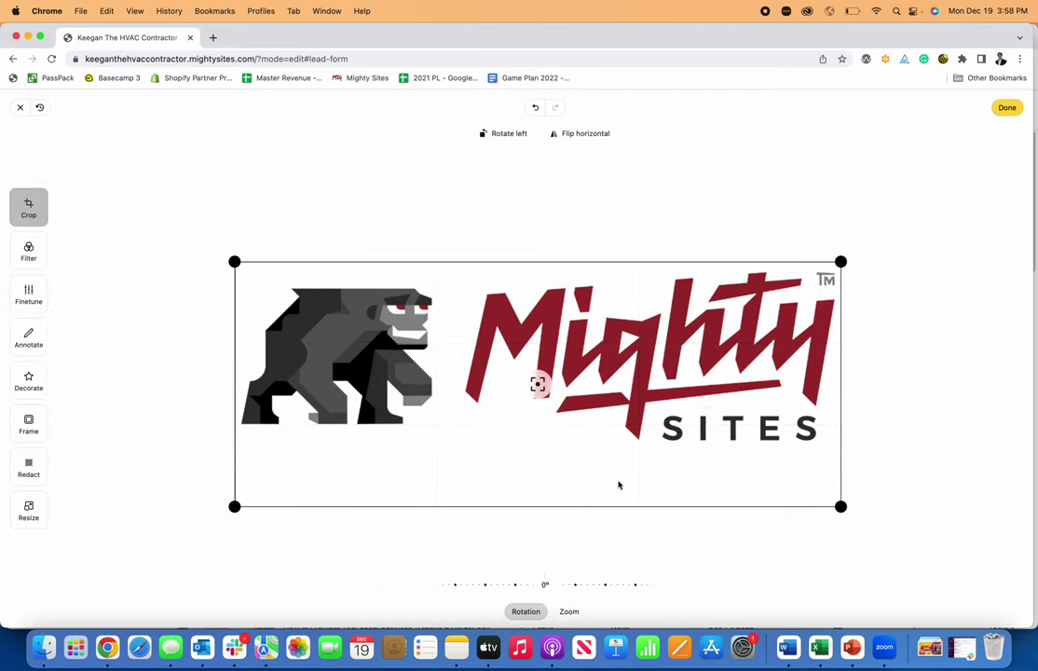
left_click_drag(841, 507, 843, 446)
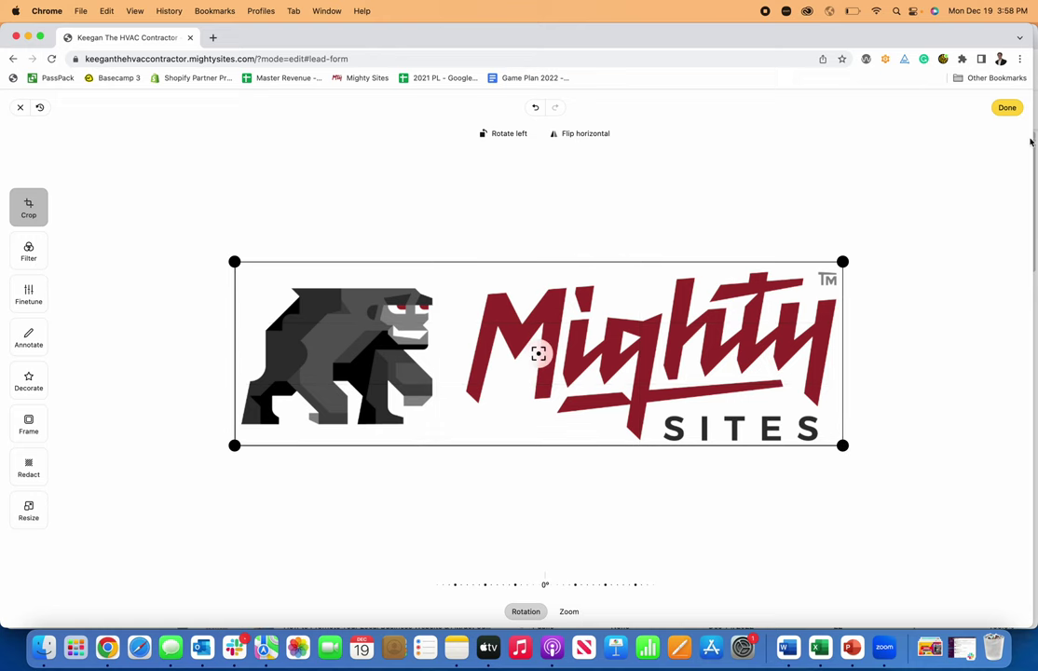
left_click(1008, 107)
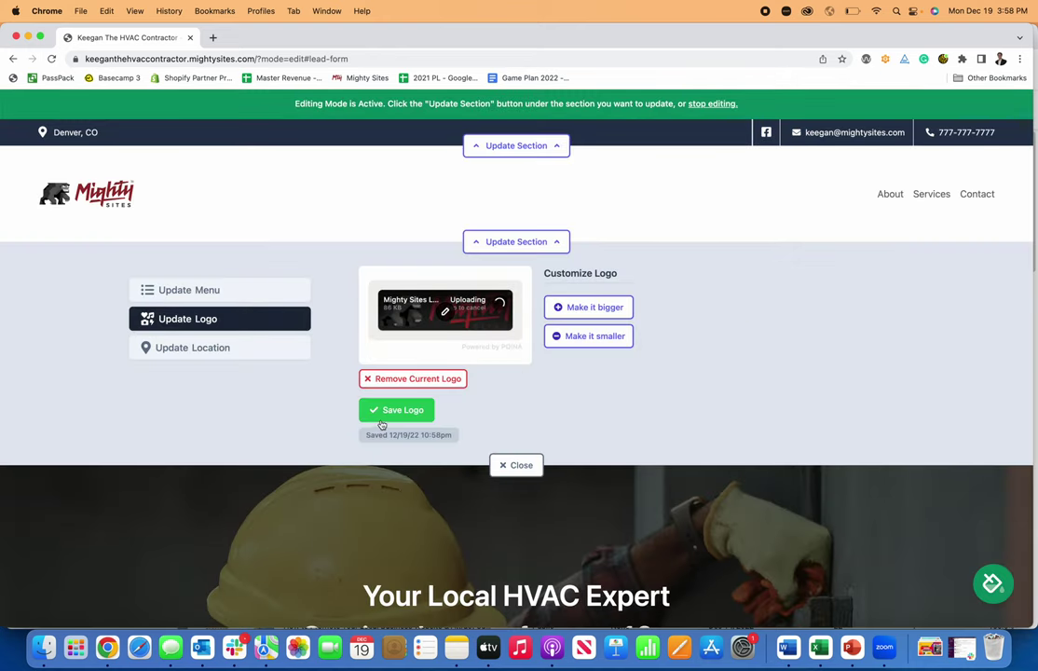
left_click(389, 416)
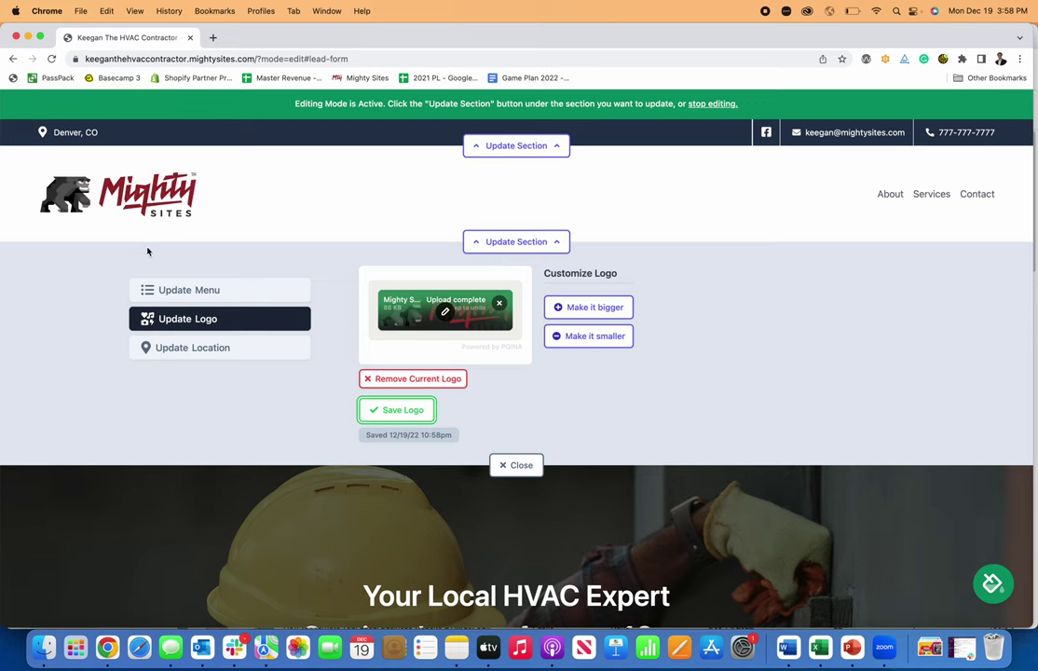
left_click(503, 242)
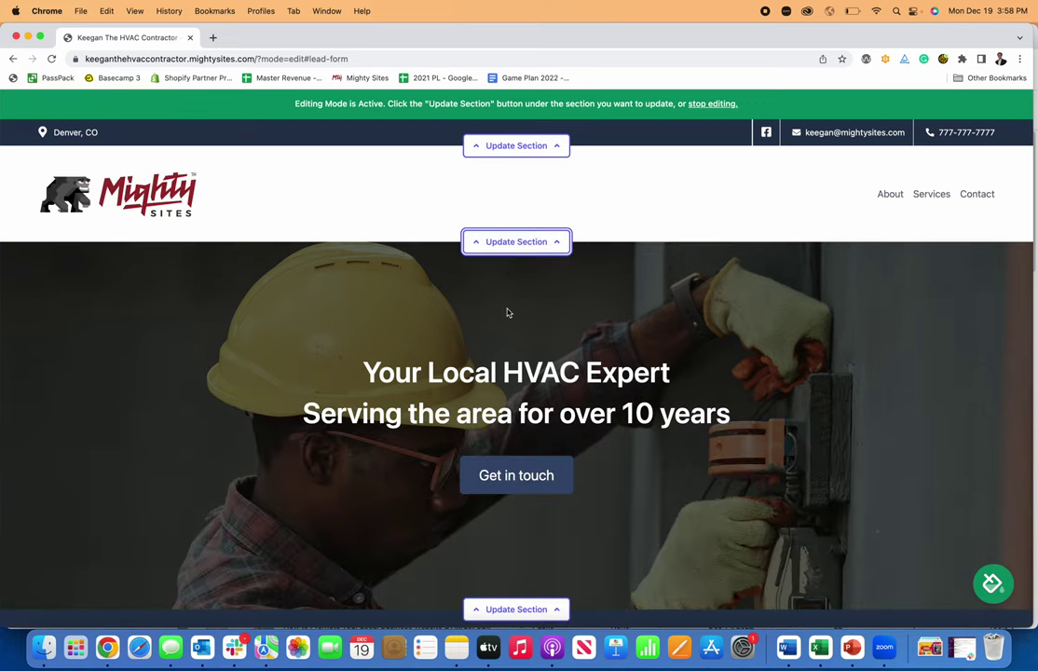
Add 'This is how you make a website for an HVAC contractor.' below the intro paragraph
scroll(508, 313, "down", 2)
scroll(521, 298, "down", 2)
scroll(563, 287, "up", 4)
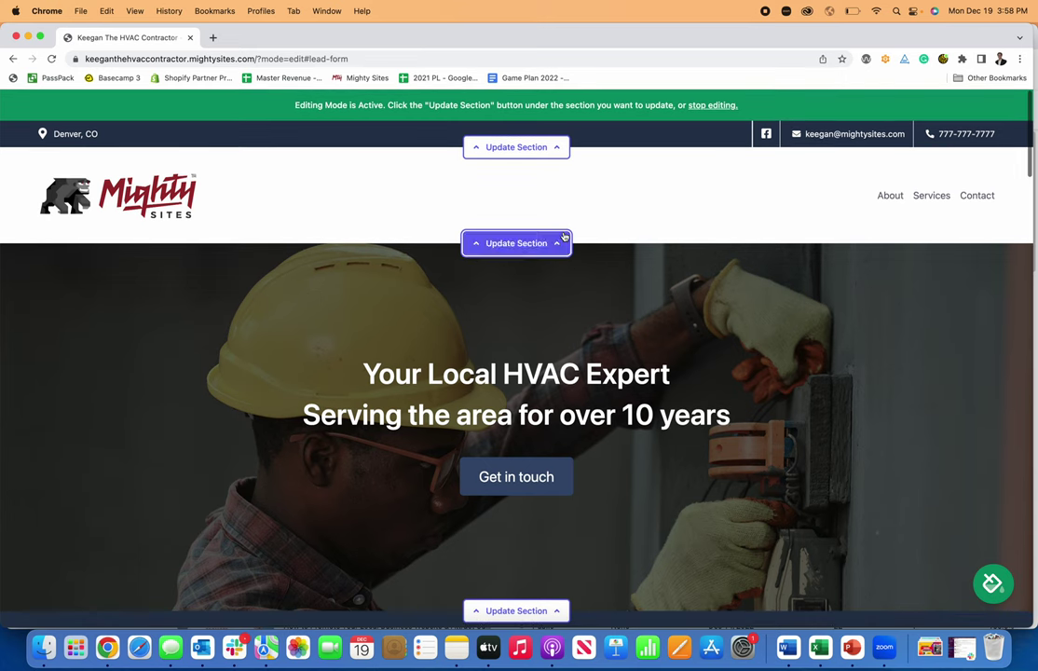
scroll(417, 362, "down", 4)
scroll(423, 354, "down", 4)
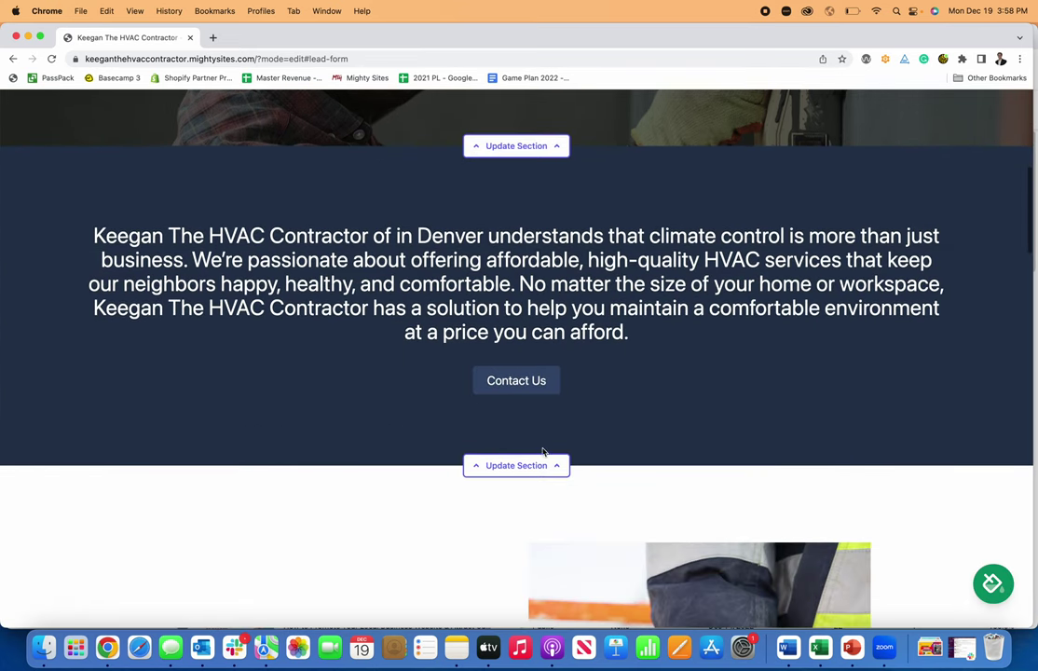
left_click(536, 465)
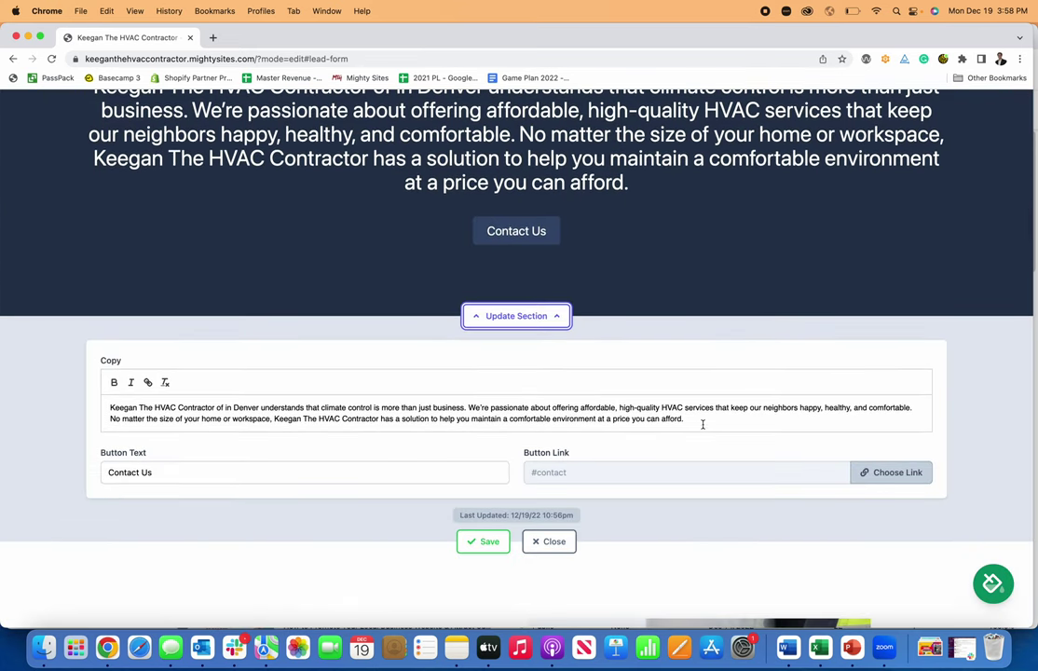
left_click(702, 424)
key("Return")
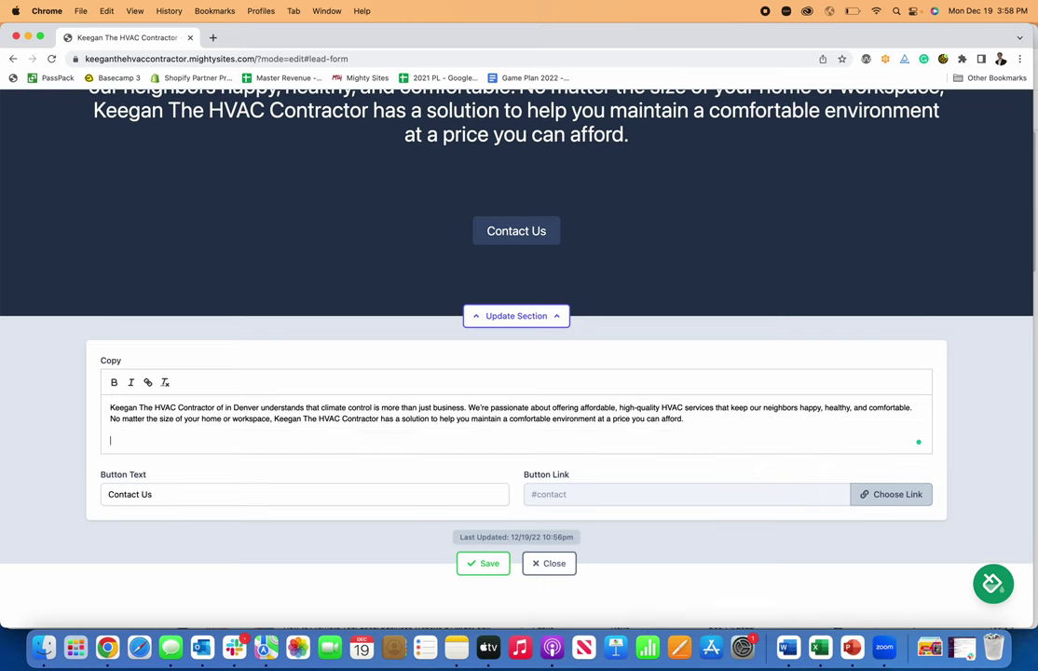
type("This is how you")
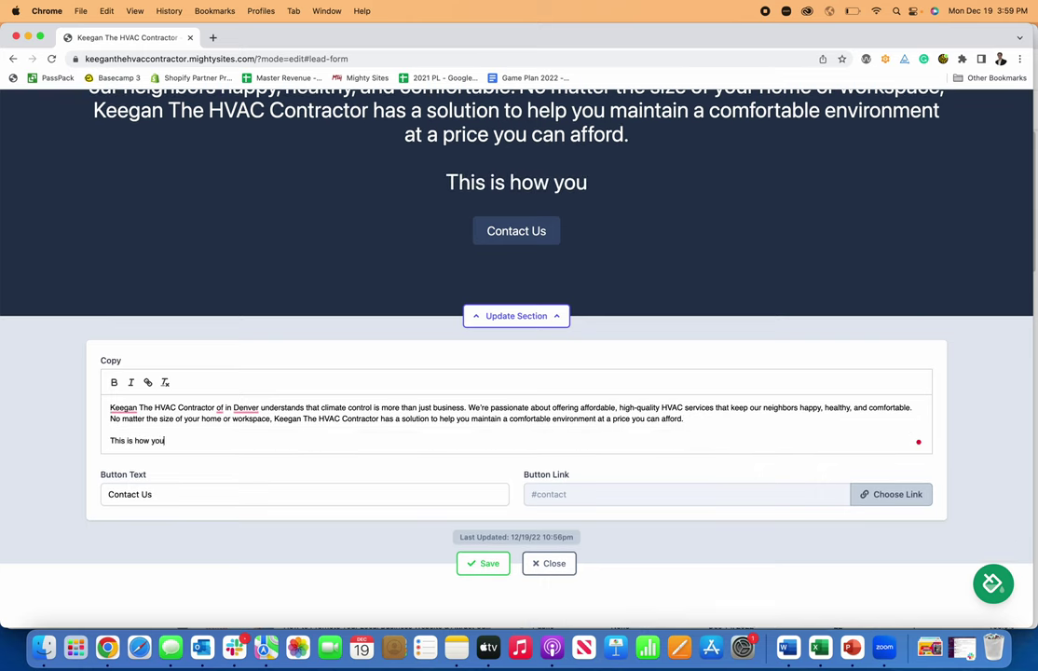
type(" make a website fo")
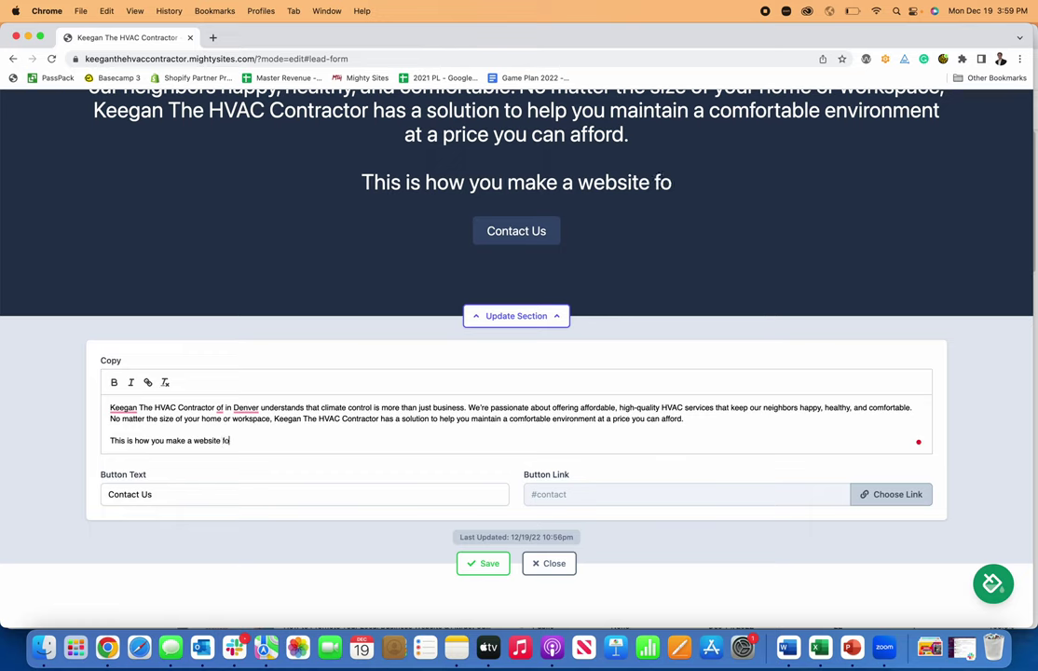
type("r an hva")
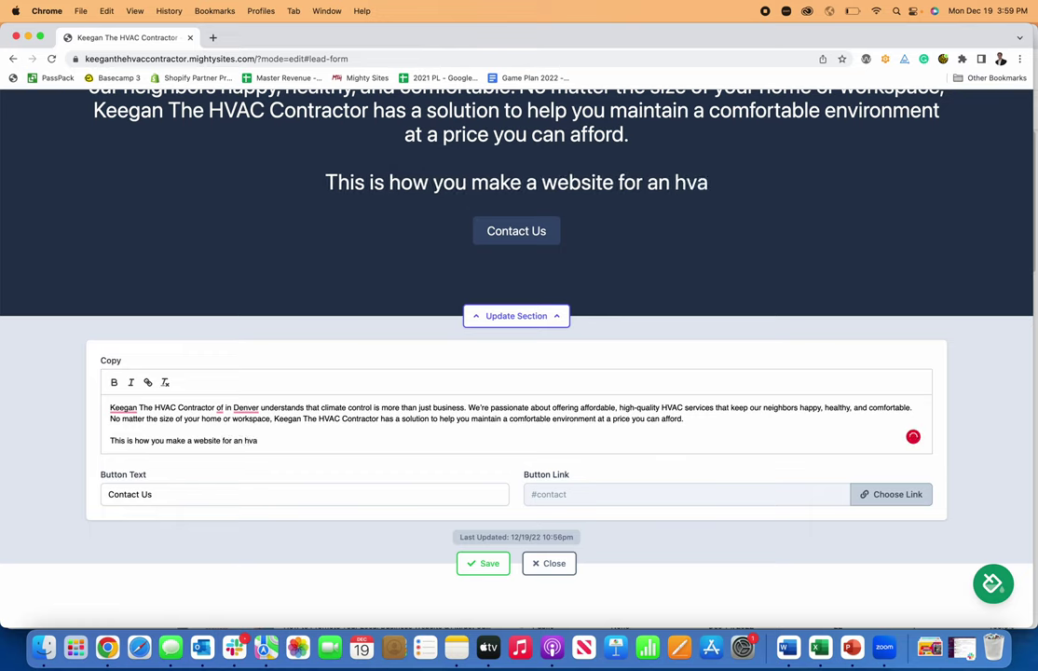
key("BackSpace")
key("BackSpace")
key("BackSpace")
type("HVAC cong")
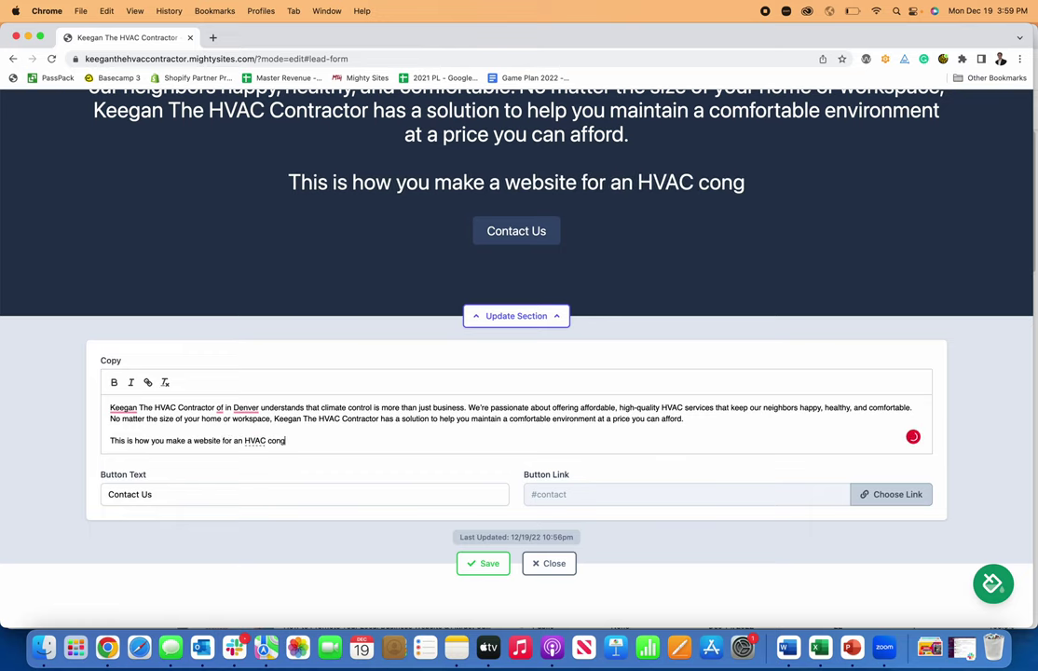
key("BackSpace")
type("tractor.")
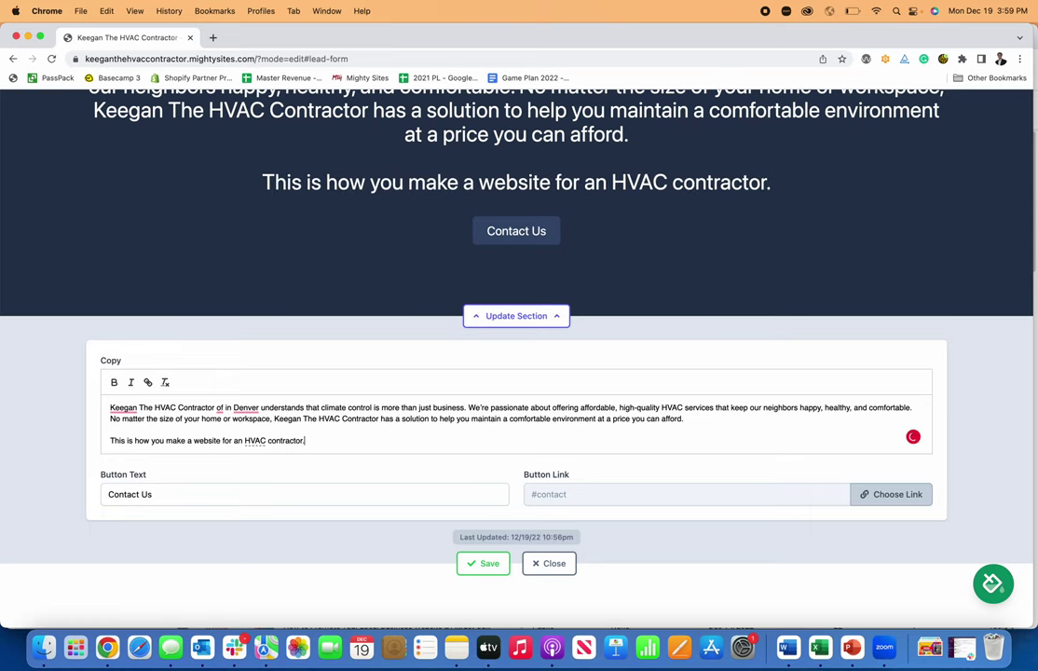
Try bold and link formatting on the new sentence, leaving it plain
left_click_drag(325, 440, 120, 440)
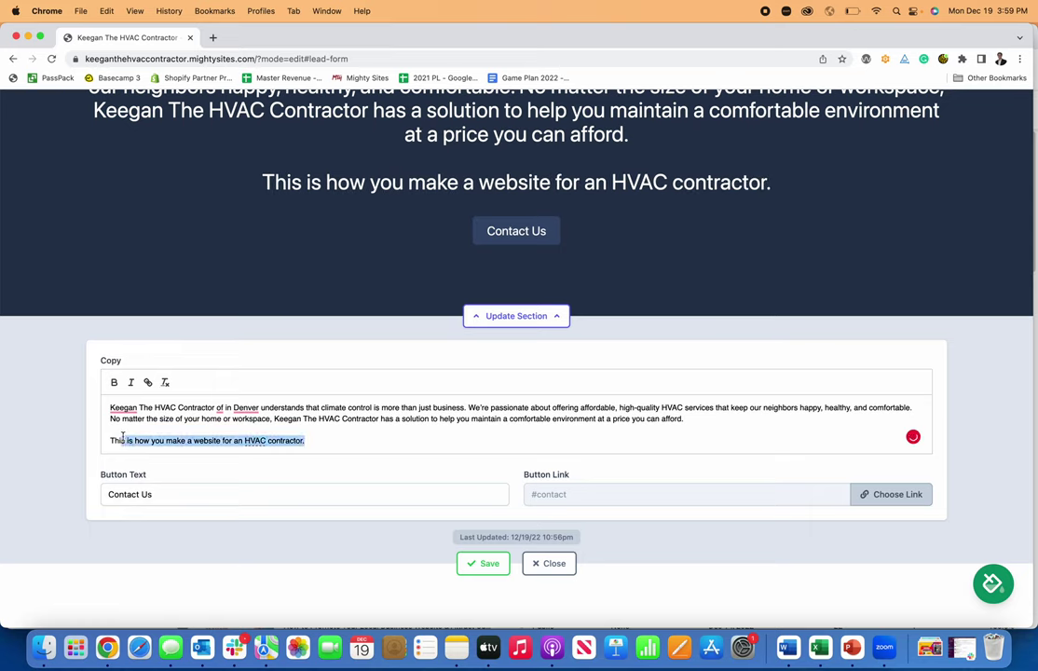
left_click(115, 383)
left_click(116, 383)
left_click(148, 383)
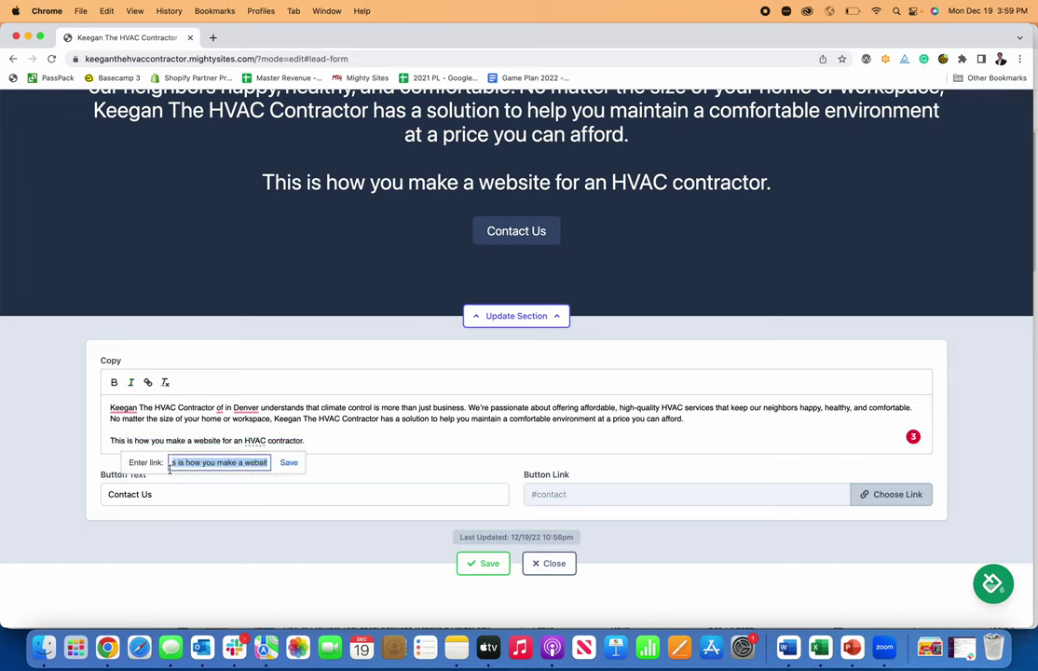
left_click(338, 434)
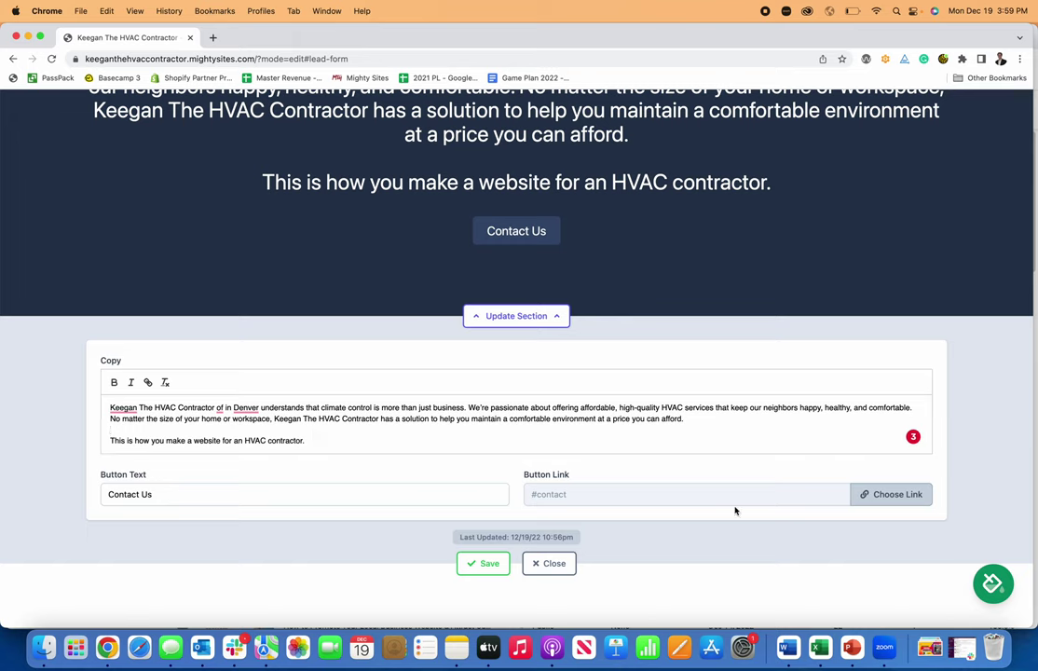
left_click(297, 495)
key("alt+shift+Left")
key("alt+shift+Left")
type("Call")
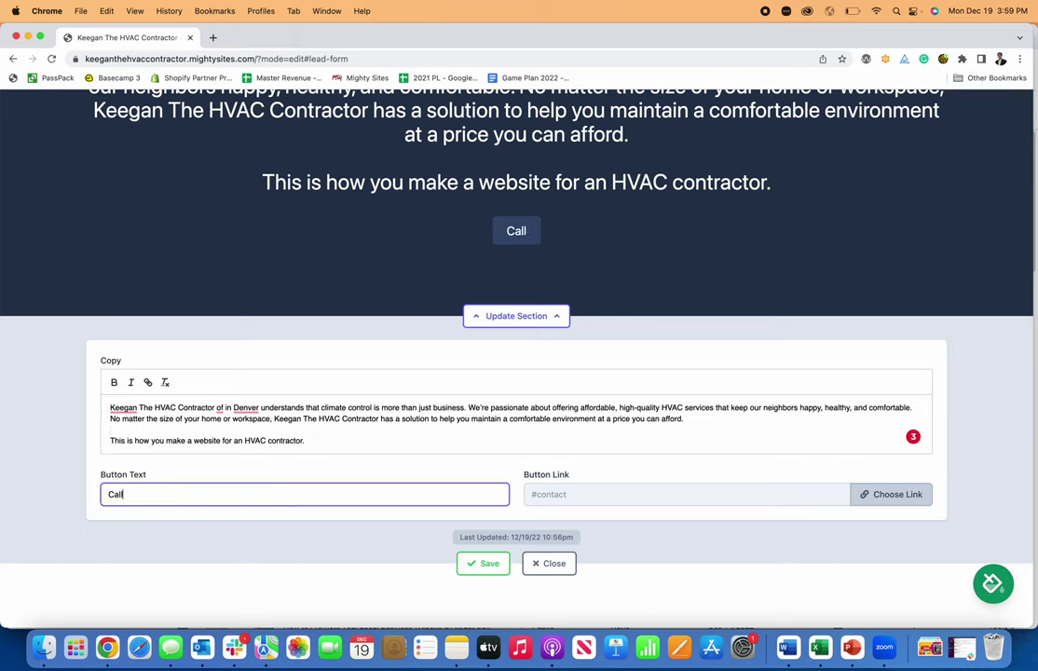
type(" now")
key("BackSpace")
key("BackSpace")
key("BackSpace")
type("l Now")
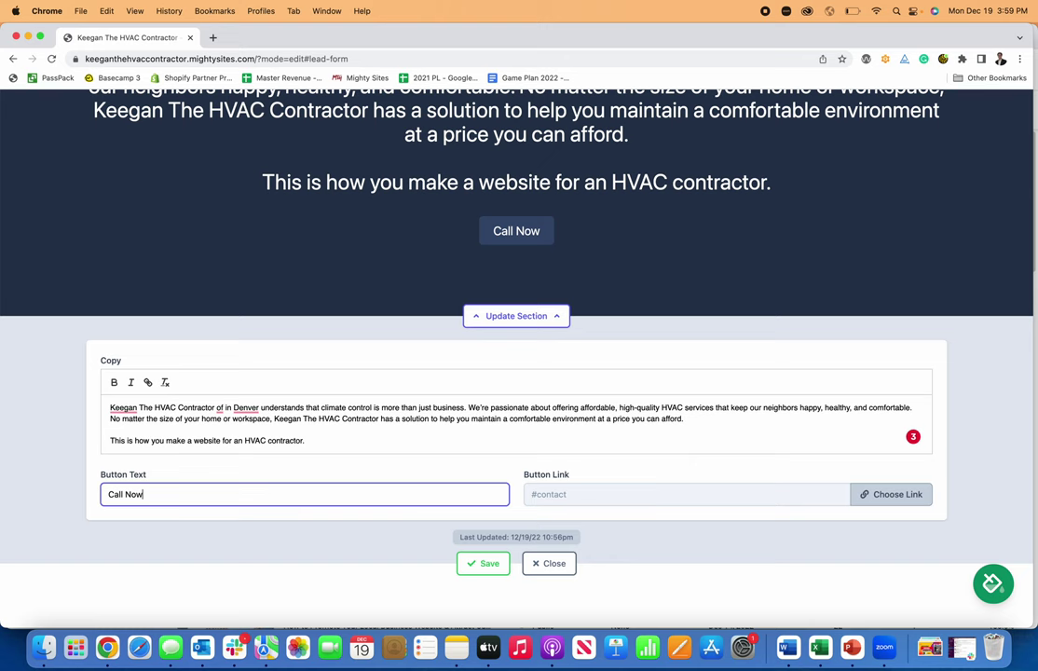
left_click(881, 494)
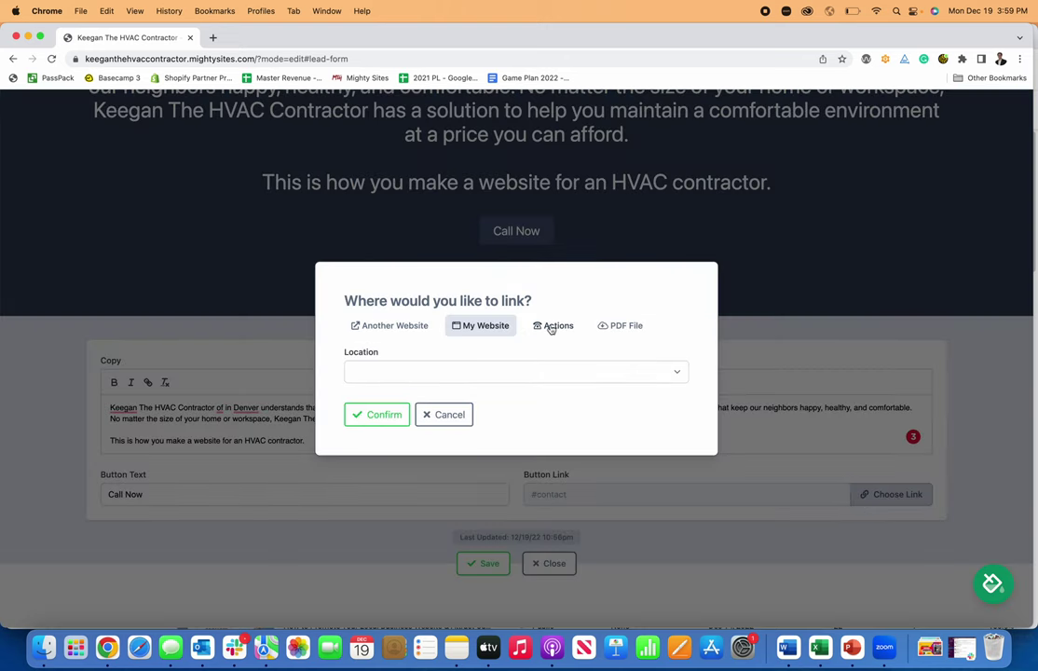
left_click(553, 328)
left_click(451, 305)
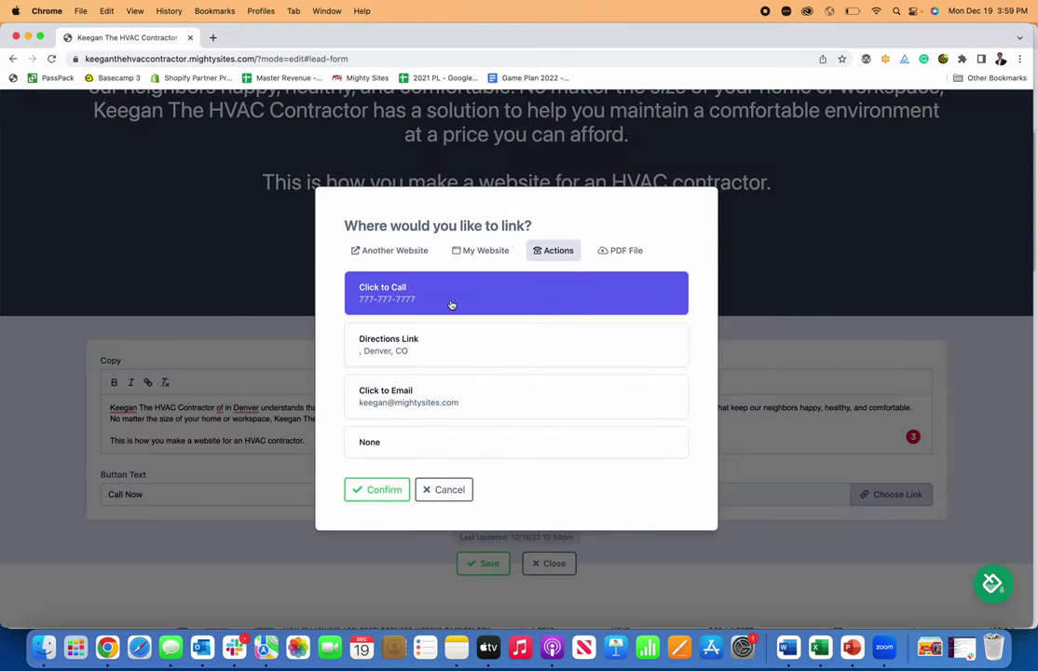
left_click(380, 489)
Save the intro section changes and scroll through the edited page
left_click(484, 563)
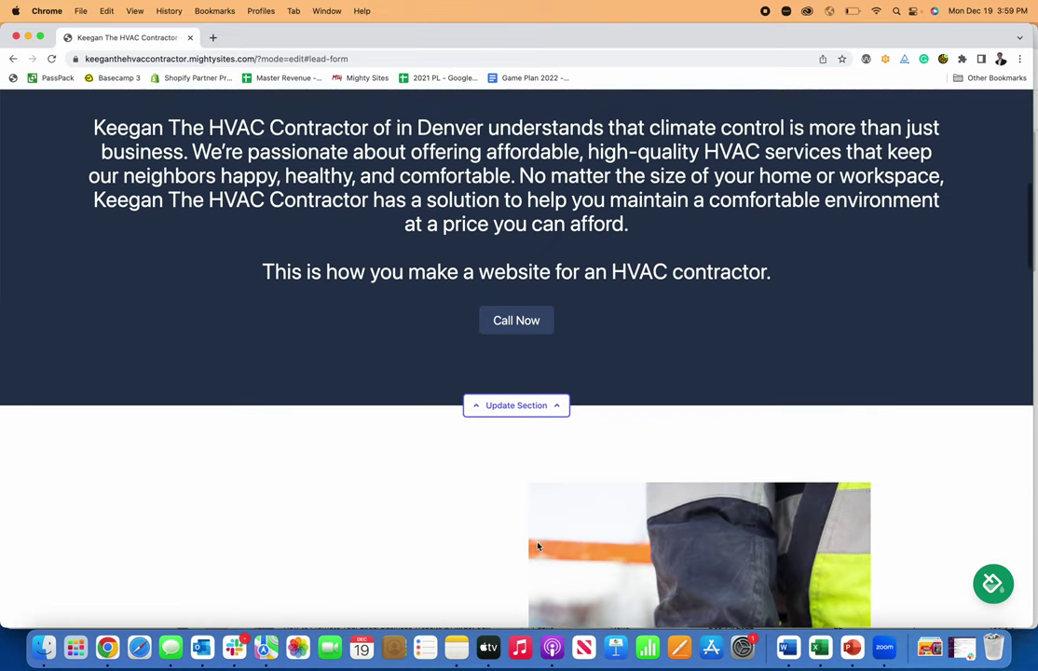
scroll(537, 547, "down", 3)
scroll(538, 547, "down", 3)
scroll(538, 547, "down", 3)
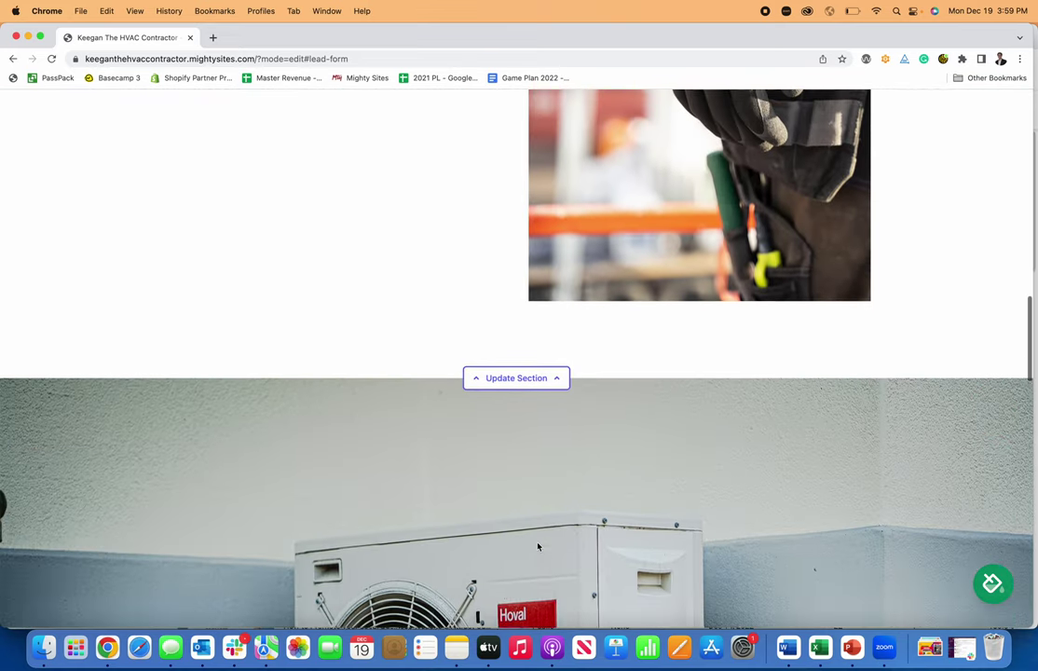
scroll(467, 471, "up", 1)
left_click(528, 446)
scroll(567, 489, "down", 5)
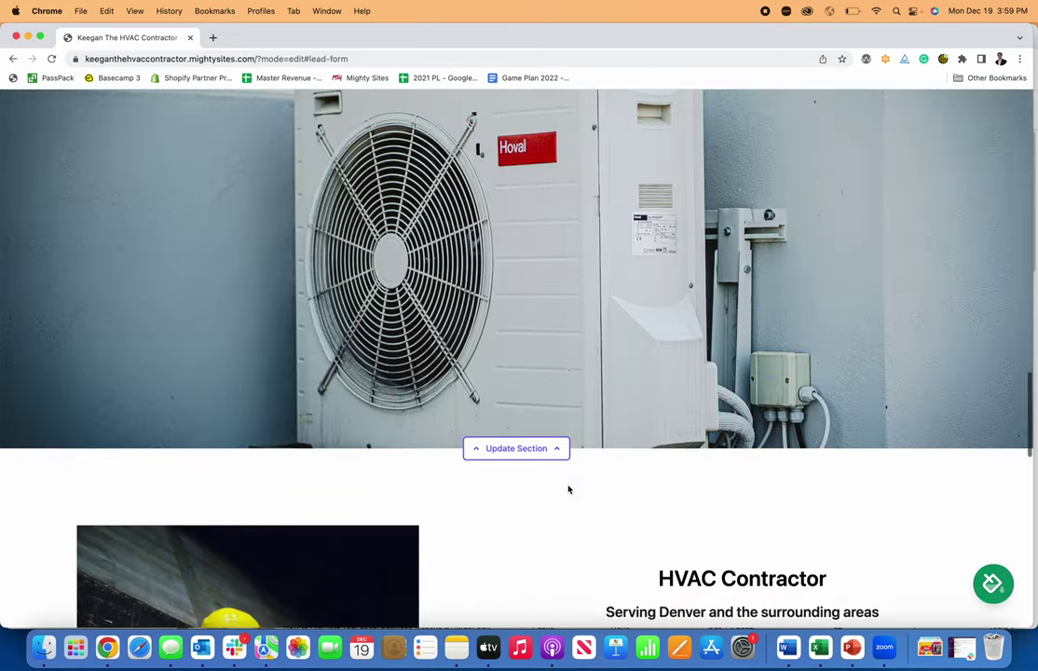
scroll(567, 490, "down", 3)
scroll(567, 490, "down", 4)
scroll(566, 489, "down", 5)
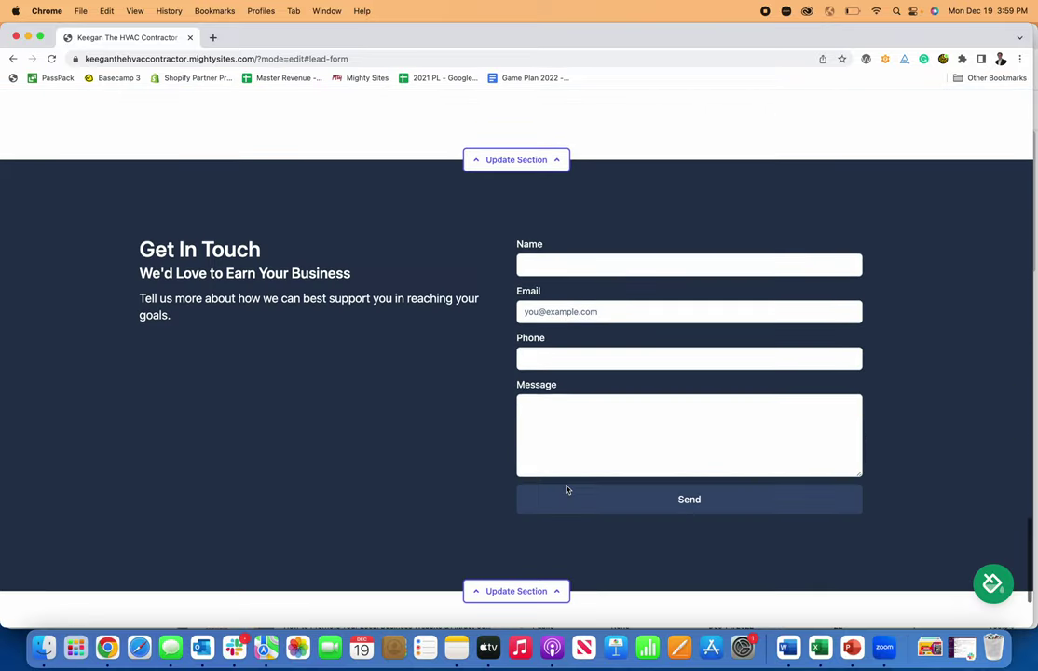
scroll(567, 490, "down", 2)
scroll(562, 516, "up", 4)
scroll(562, 515, "down", 3)
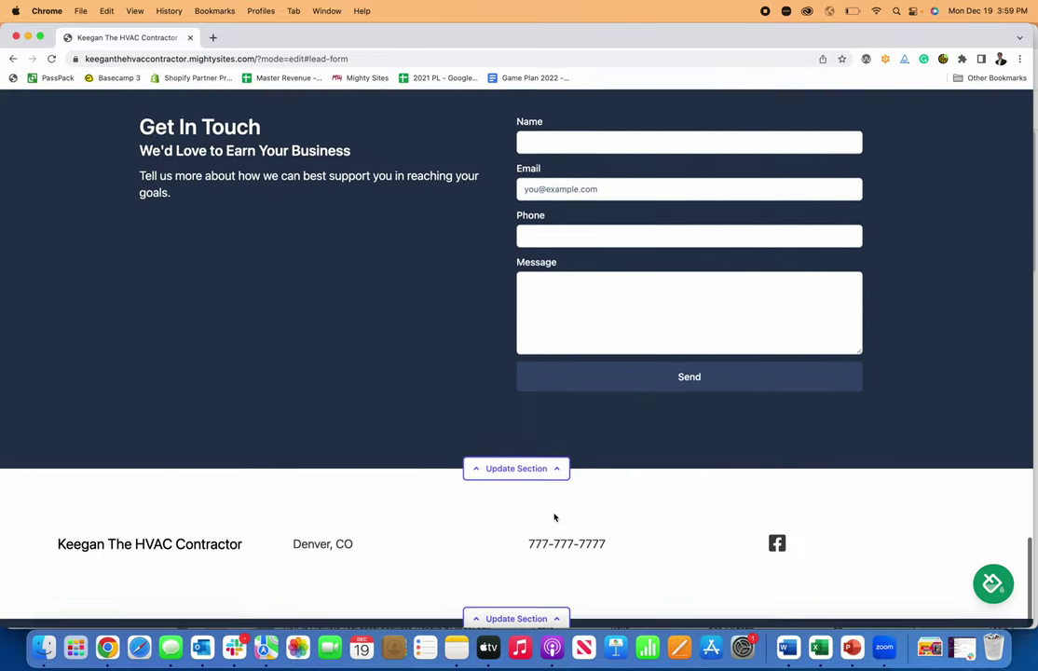
scroll(556, 518, "up", 4)
scroll(550, 515, "up", 5)
scroll(547, 515, "up", 5)
scroll(552, 233, "up", 3)
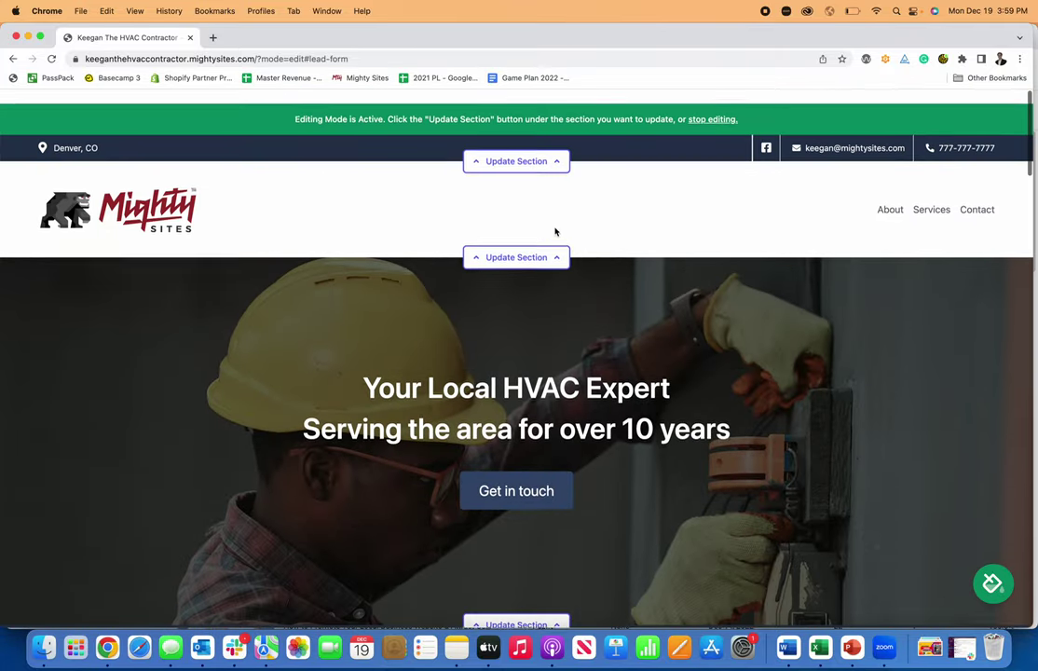
Leave editing mode and scroll through the live HVAC page
left_click(710, 105)
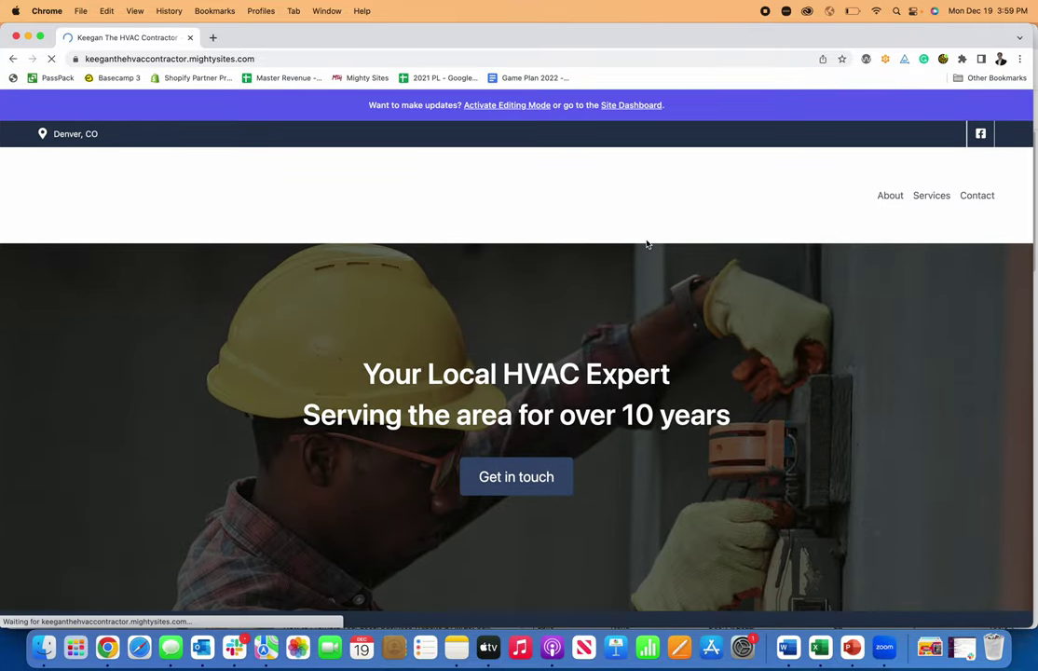
scroll(647, 240, "down", 1)
scroll(645, 240, "down", 5)
scroll(645, 239, "up", 5)
scroll(646, 243, "down", 1)
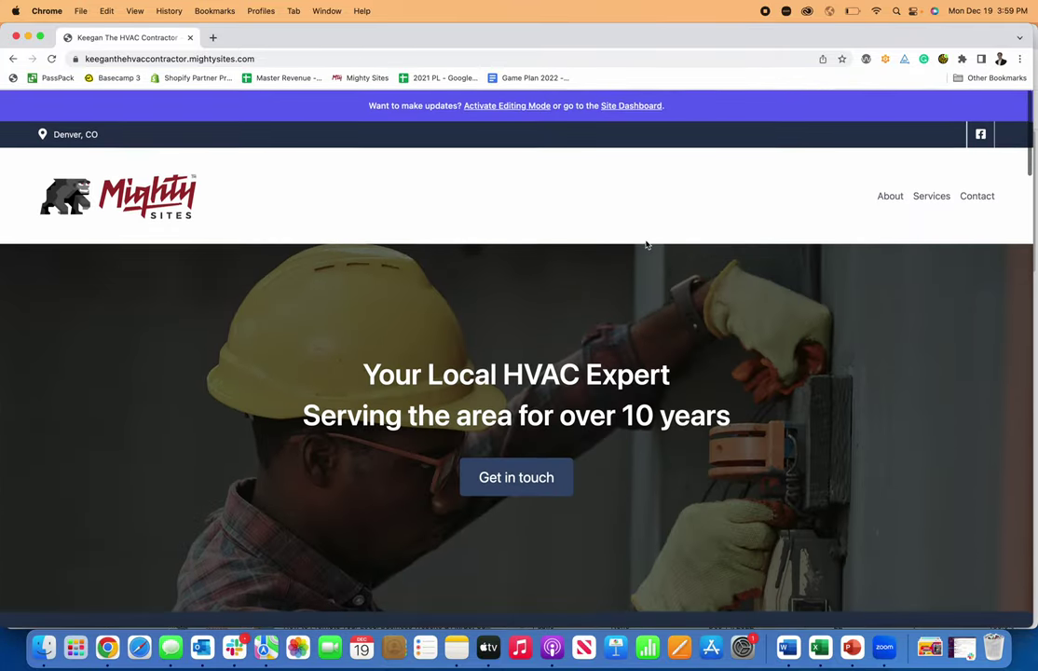
scroll(646, 244, "down", 2)
scroll(644, 239, "down", 5)
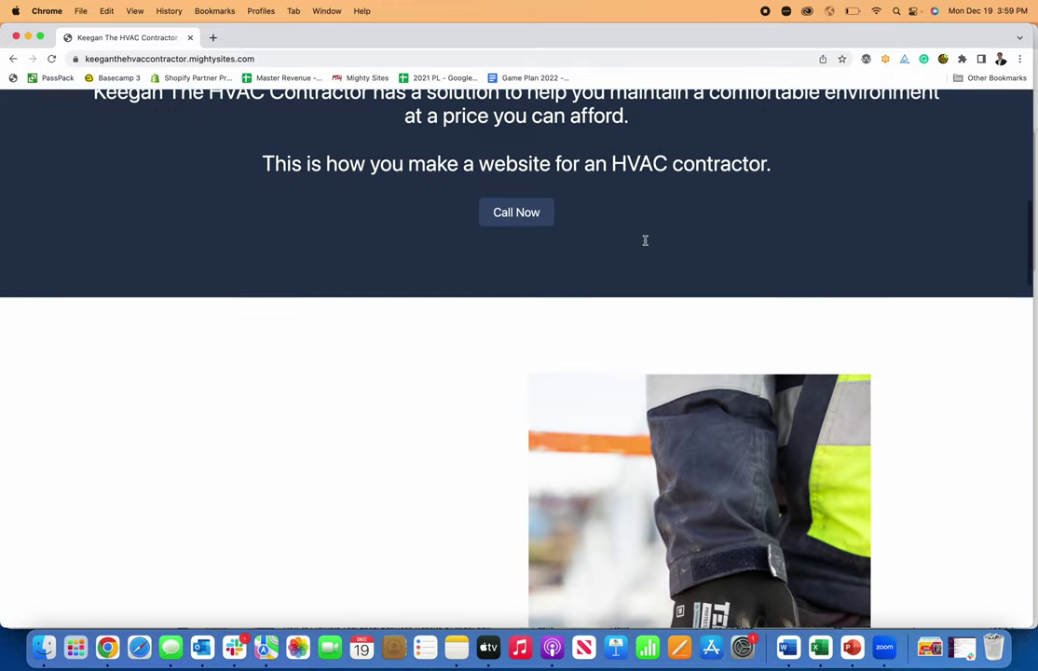
scroll(645, 241, "down", 5)
scroll(646, 244, "down", 4)
scroll(643, 247, "up", 10)
scroll(624, 223, "up", 6)
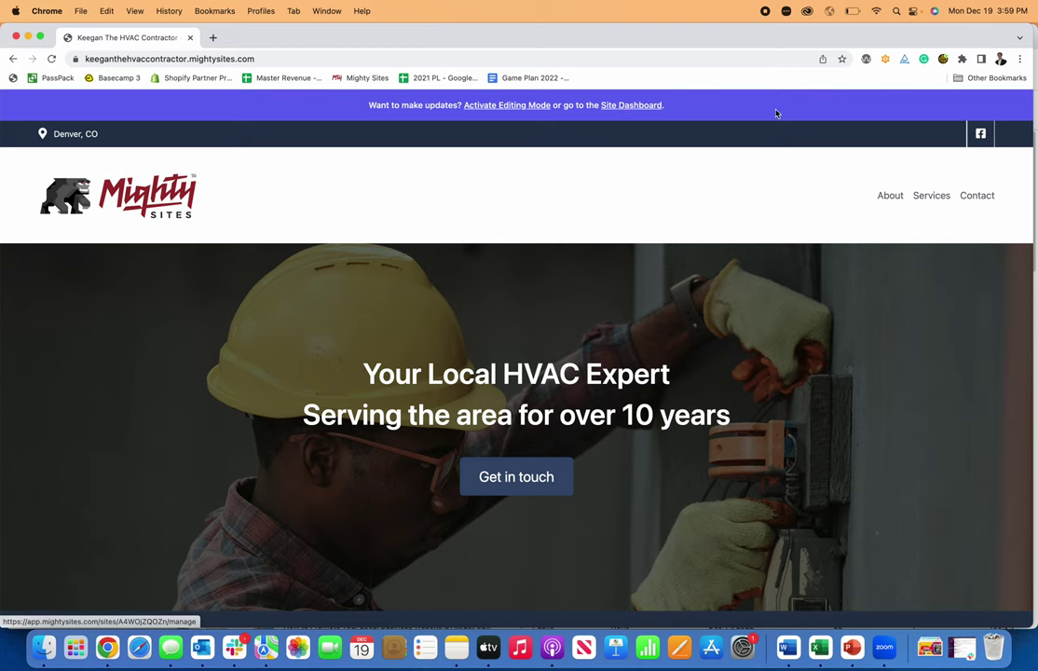
left_click(526, 106)
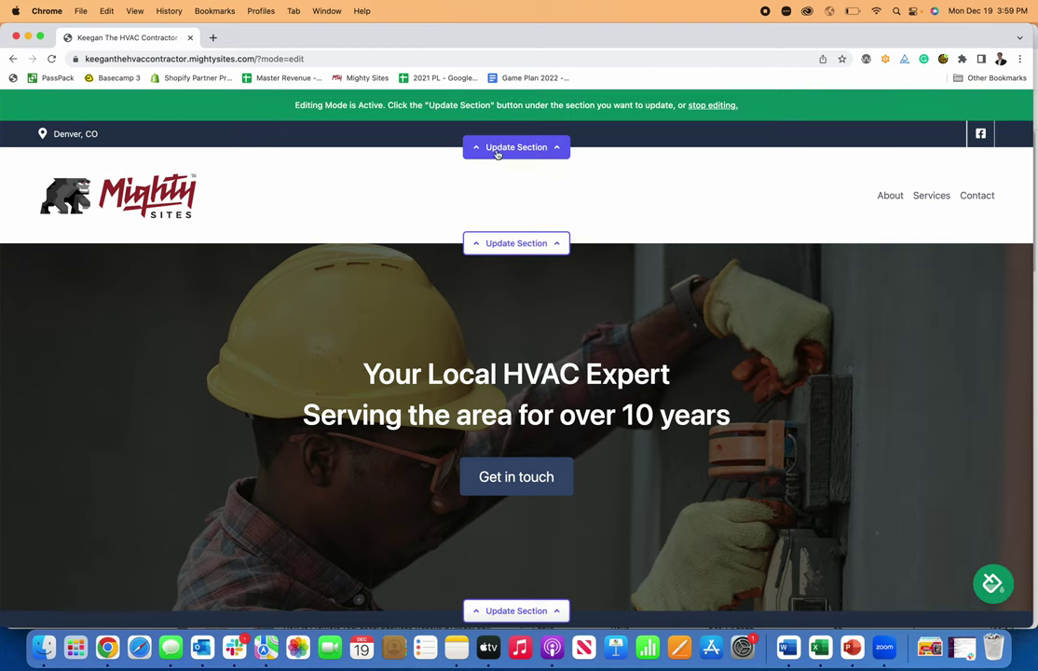
left_click(499, 148)
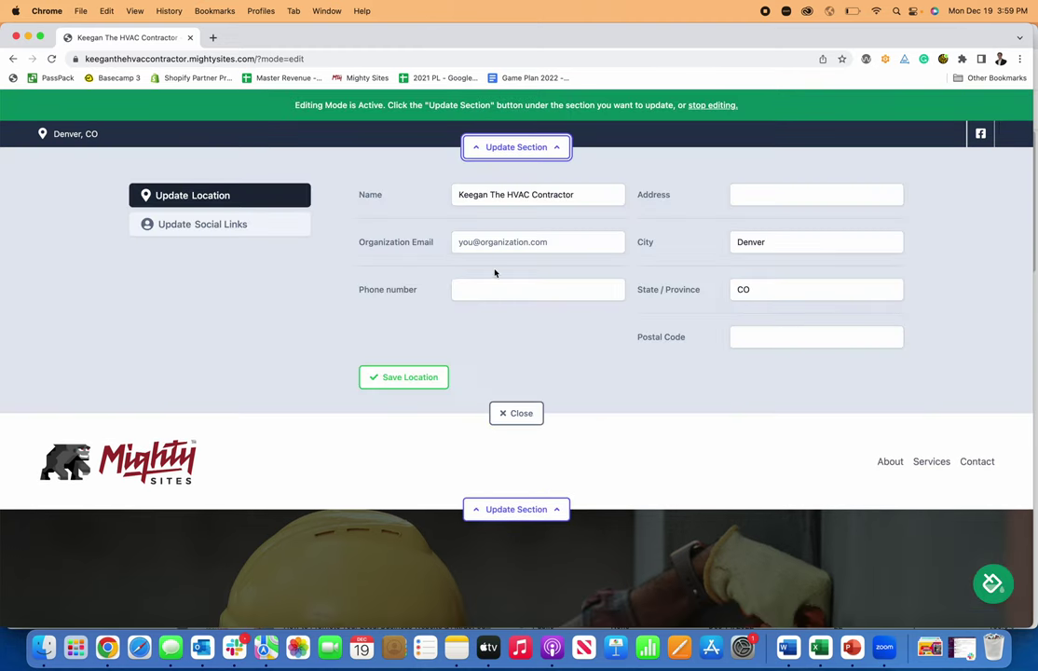
left_click(477, 241)
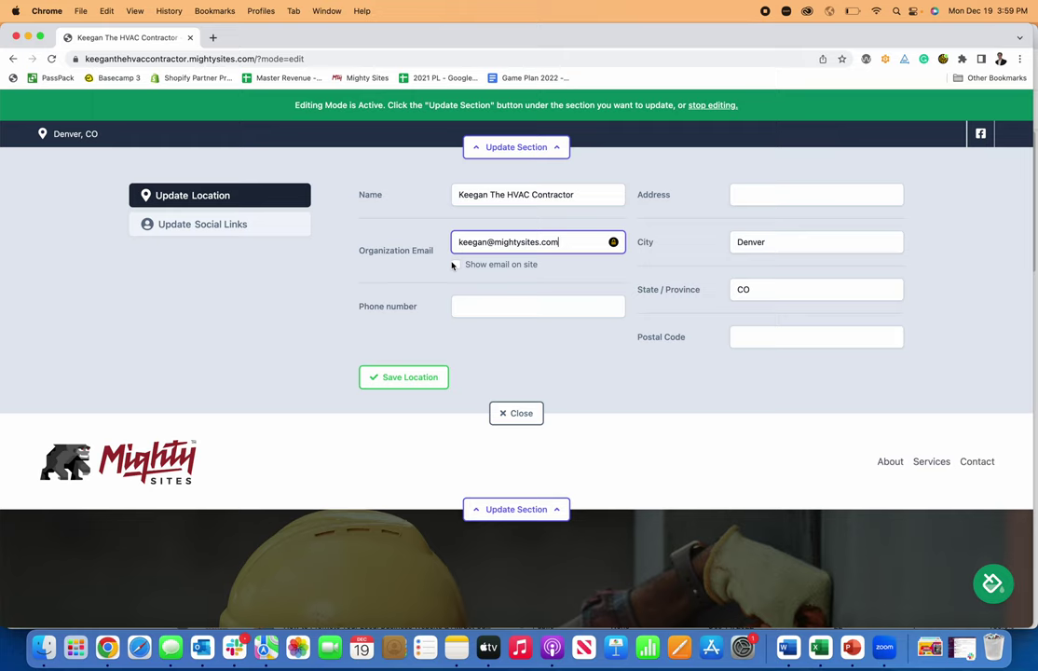
left_click(456, 264)
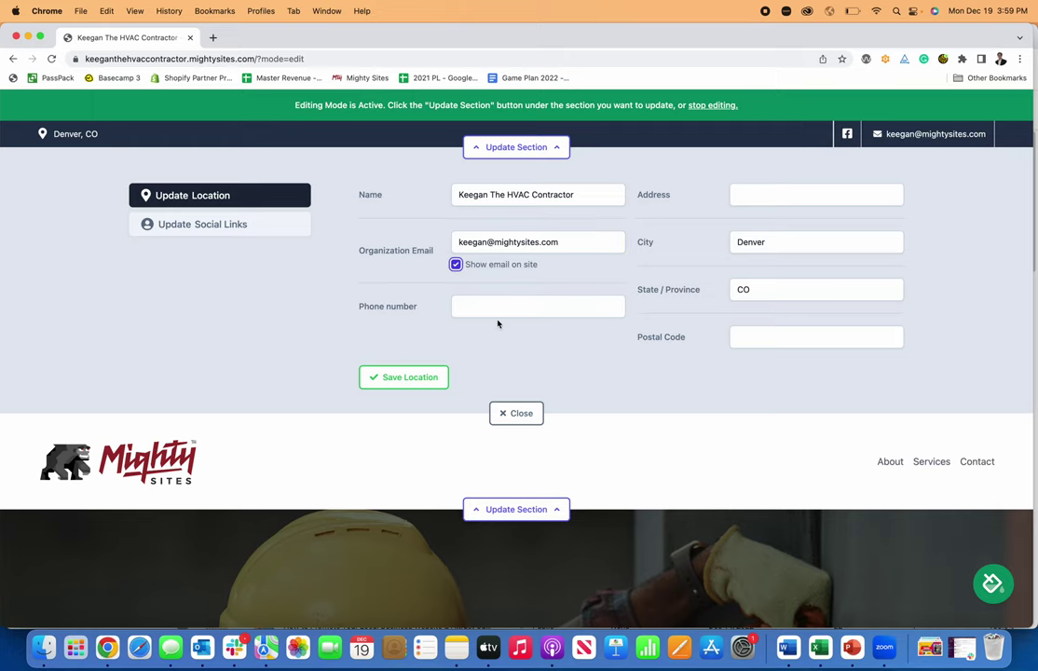
left_click(495, 307)
type("777-7")
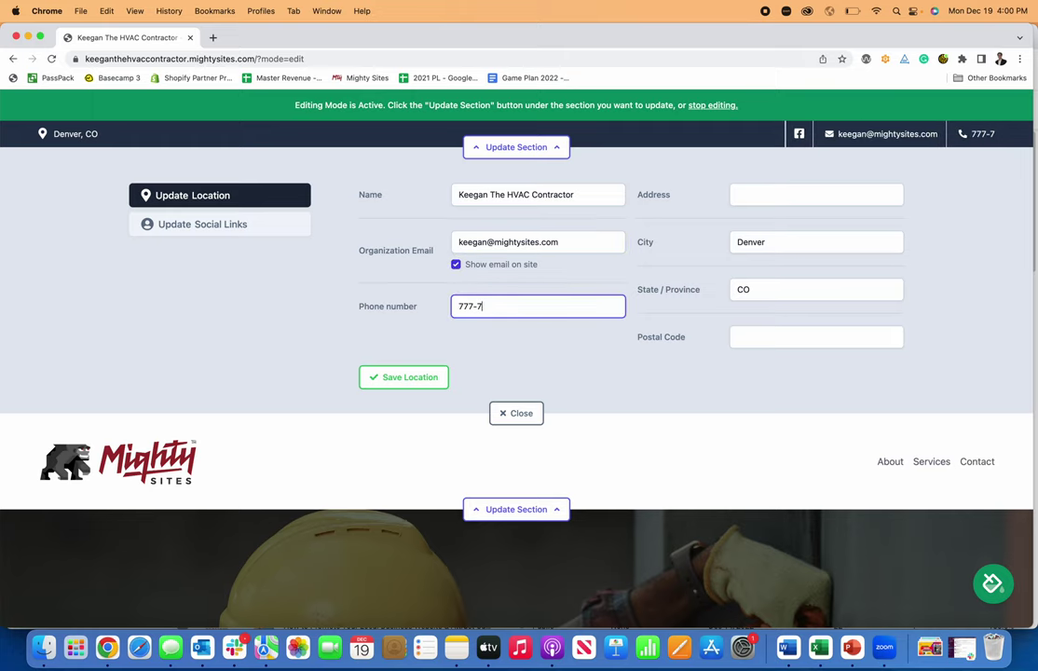
type("77-7777")
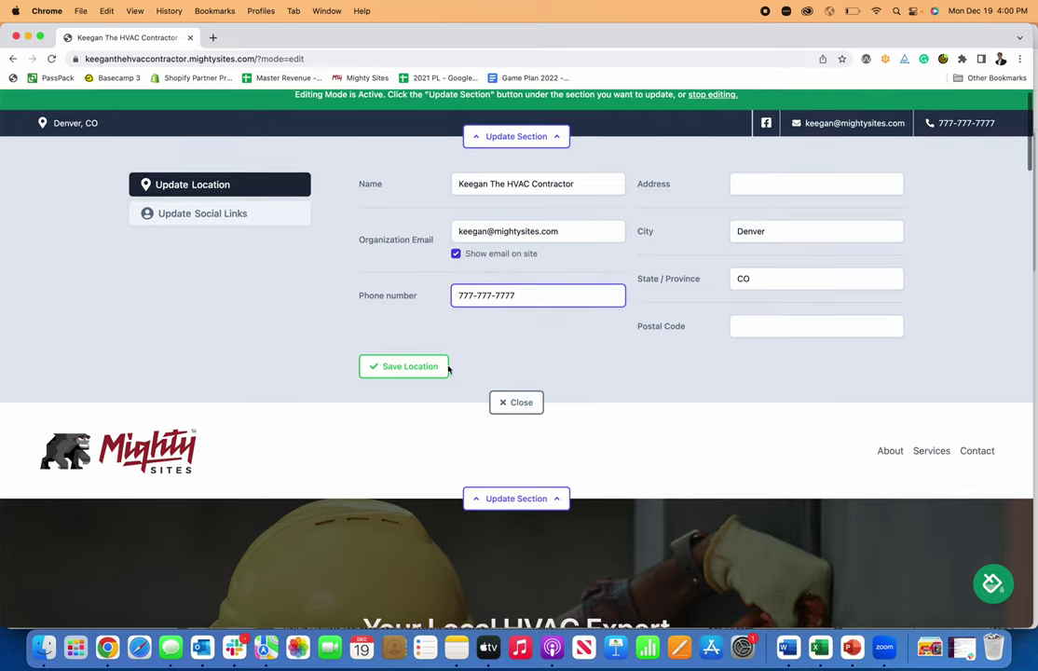
left_click(403, 377)
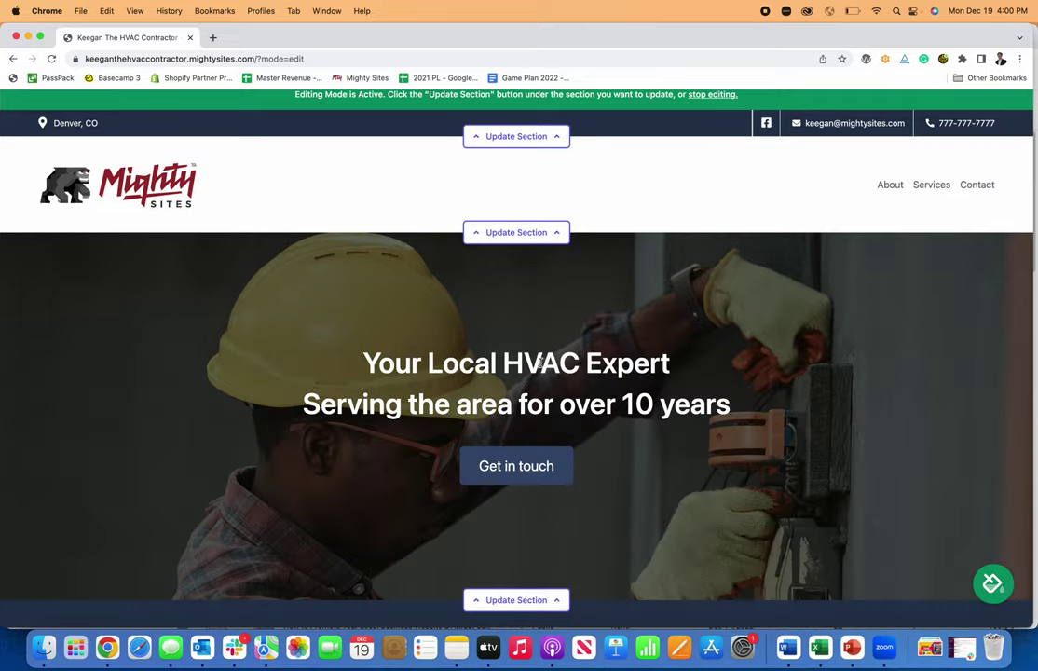
Fill in the Get In Touch form with test details and send the enquiry
scroll(204, 168, "down", 3)
scroll(200, 168, "down", 10)
scroll(196, 172, "down", 10)
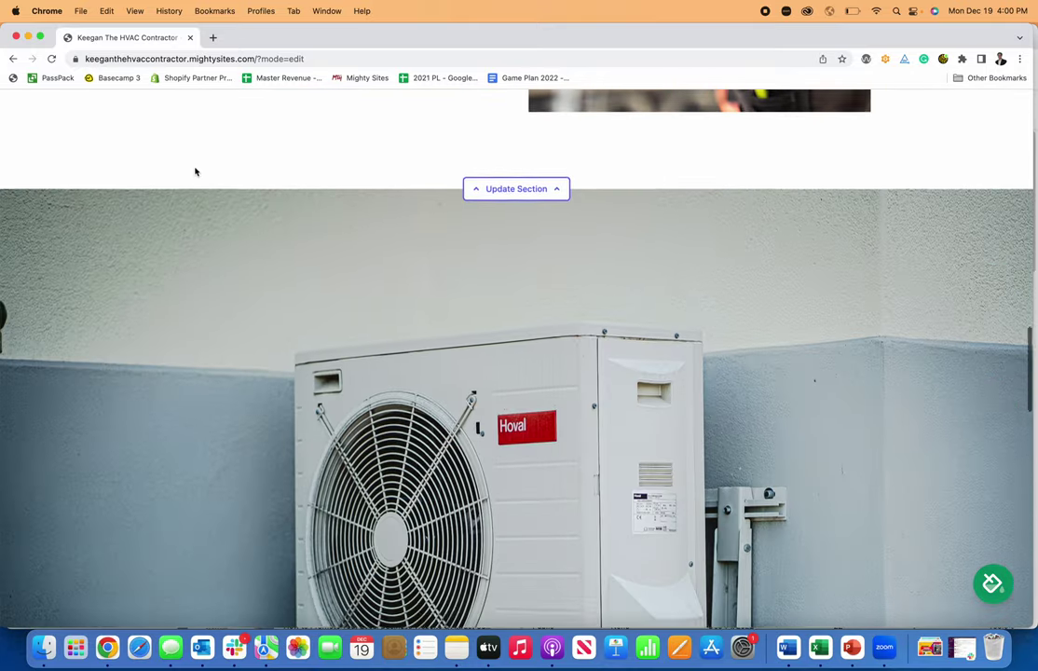
scroll(196, 172, "down", 10)
scroll(357, 215, "down", 3)
scroll(549, 224, "up", 2)
left_click(562, 233)
type("Keegan")
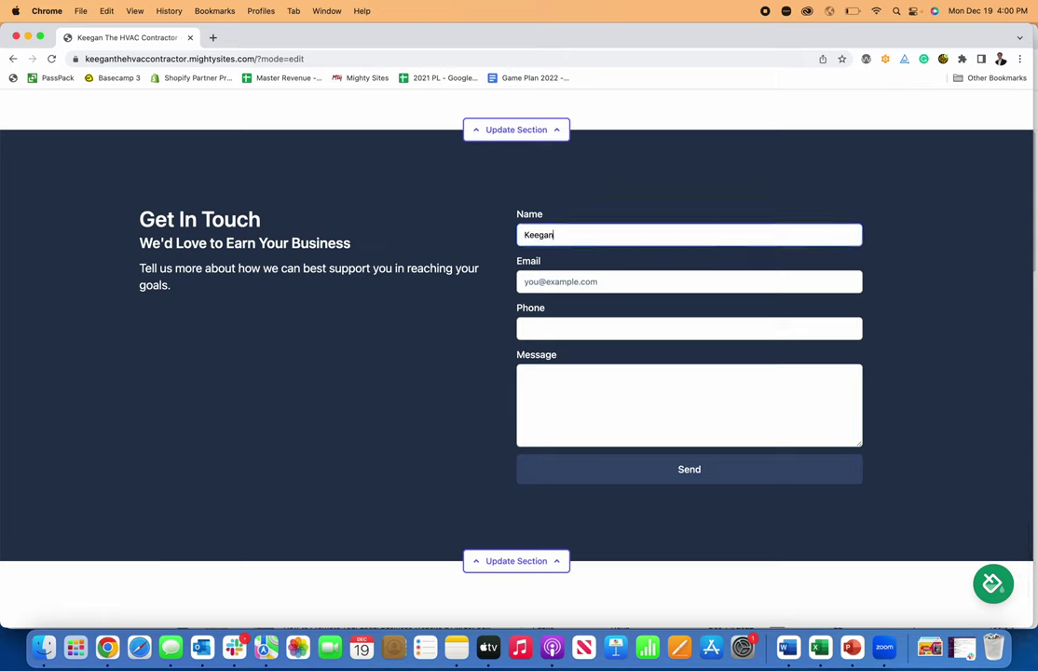
key("Tab")
type("Kee")
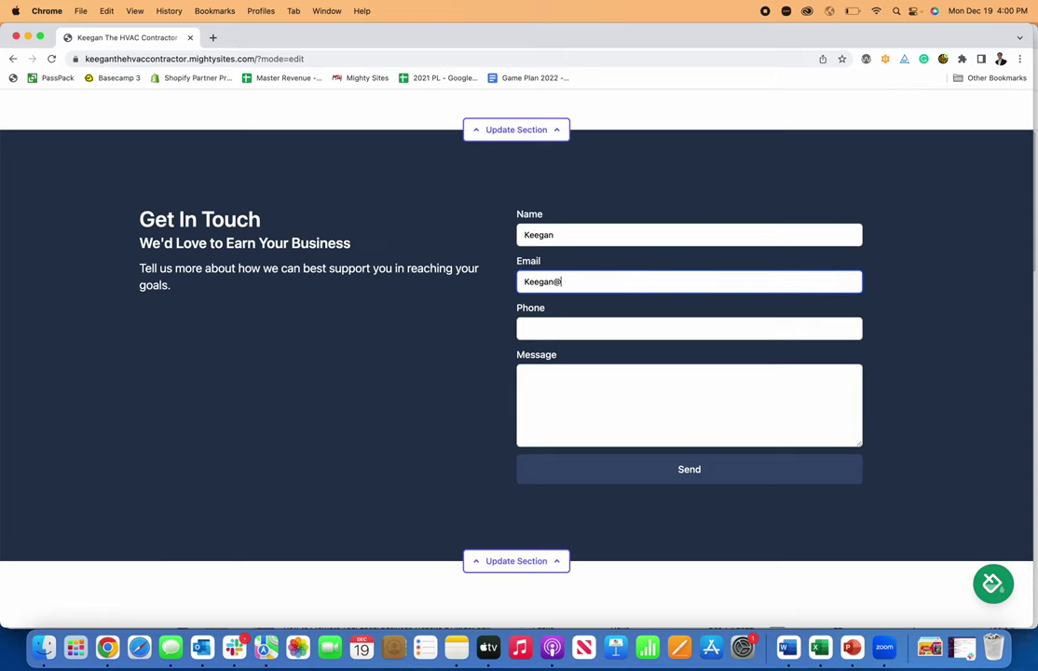
type("om")
key("Tab")
type("777-777-7777")
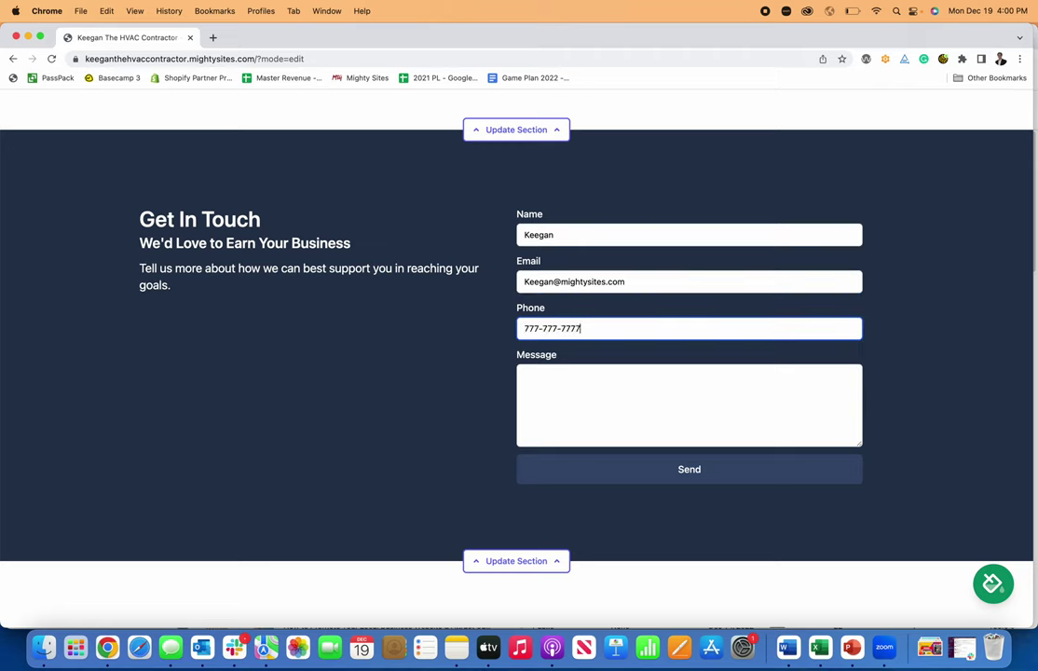
key("Tab")
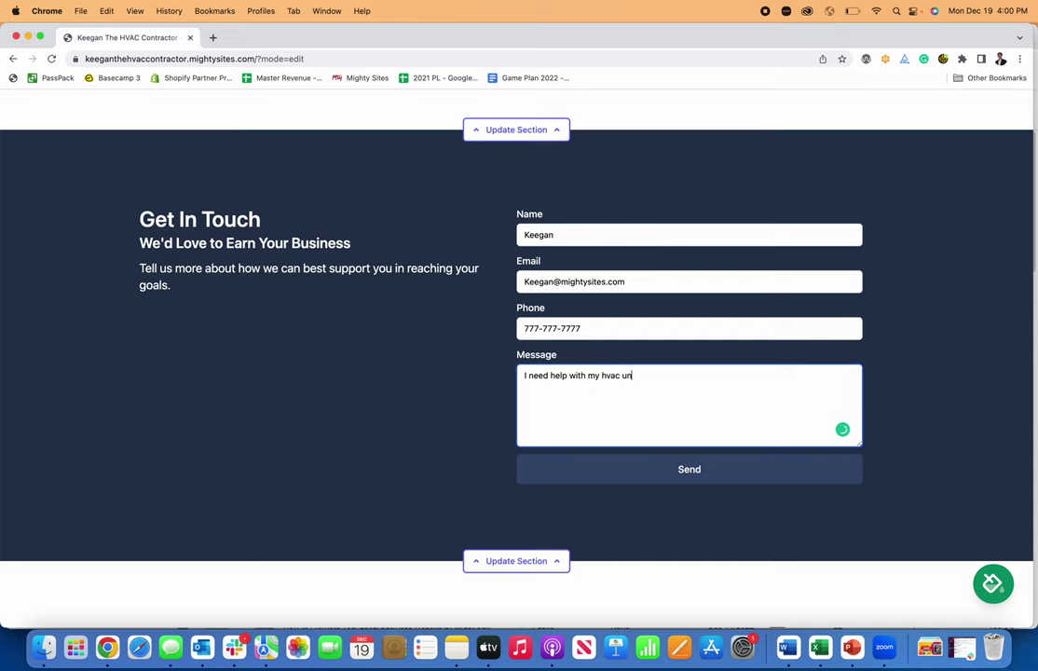
type("it")
left_click(659, 470)
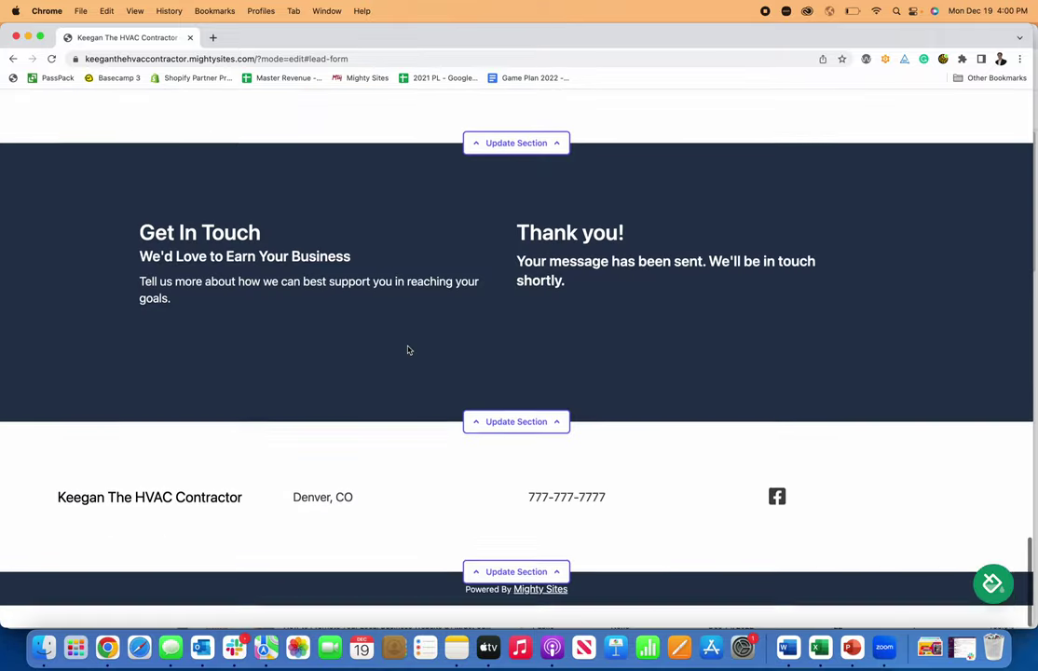
Close the contact section settings unchanged and leave editing mode
left_click(537, 443)
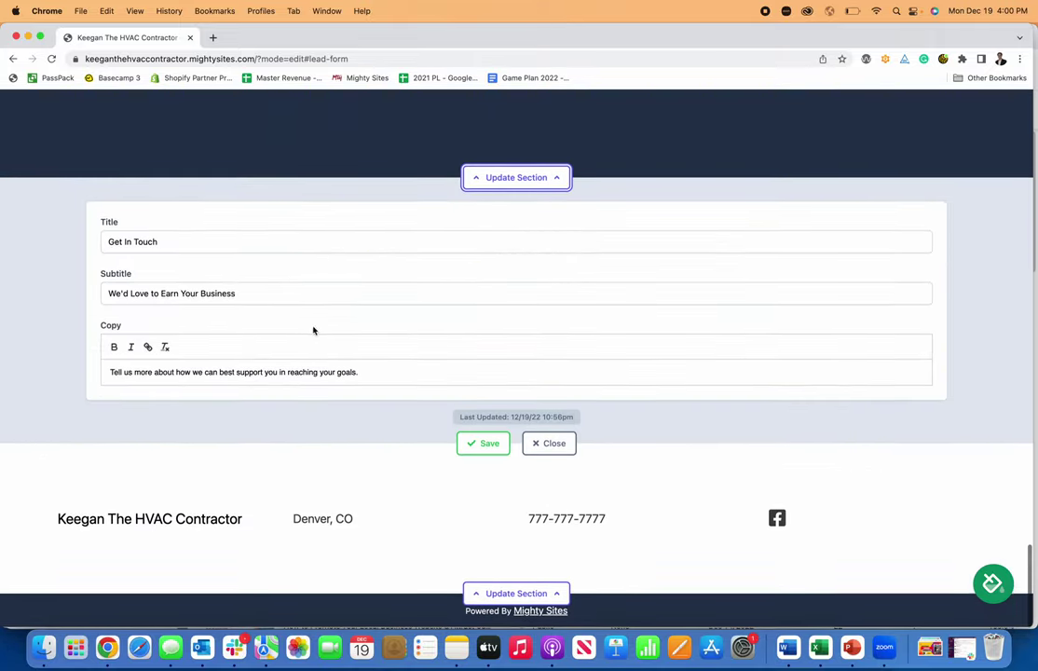
left_click(564, 518)
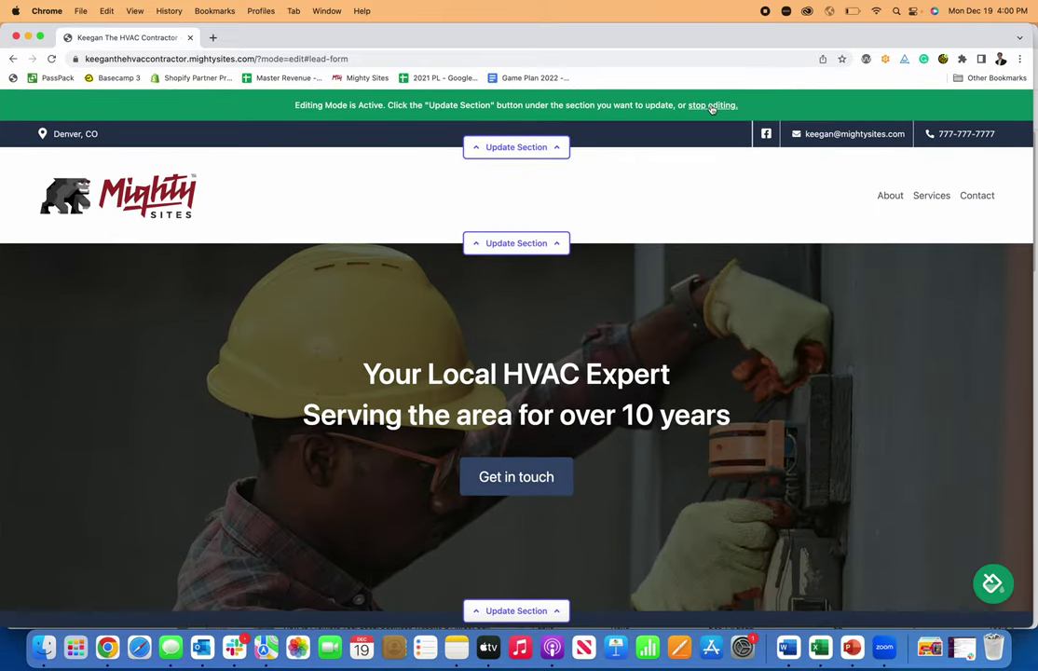
left_click(711, 107)
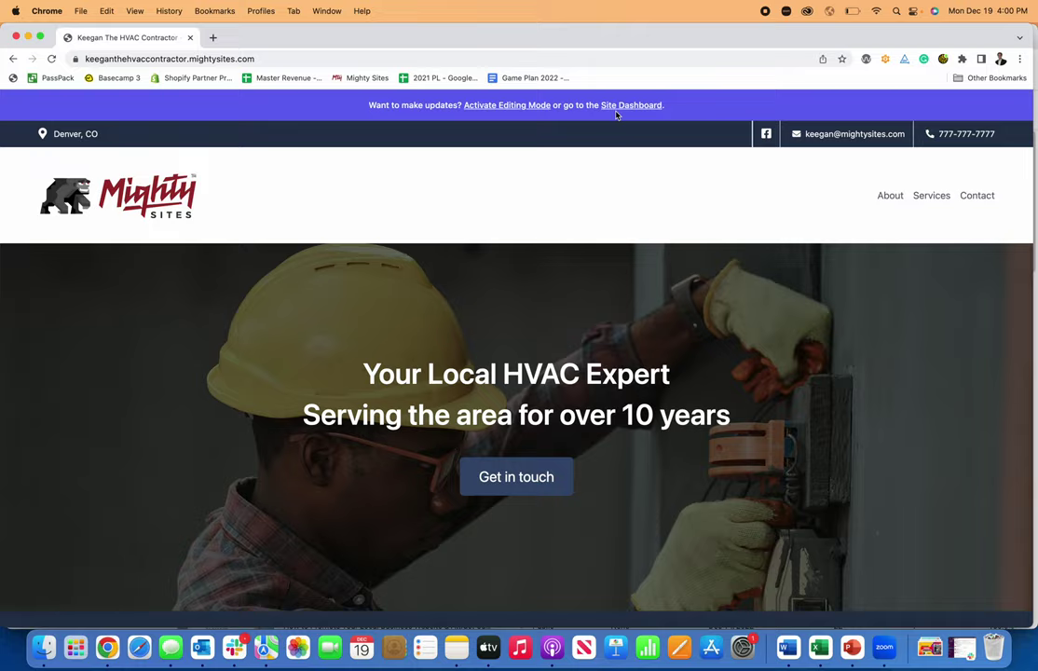
From the site dashboard, view the test lead's full details in the leads list
scroll(616, 114, "down", 3)
scroll(559, 93, "up", 3)
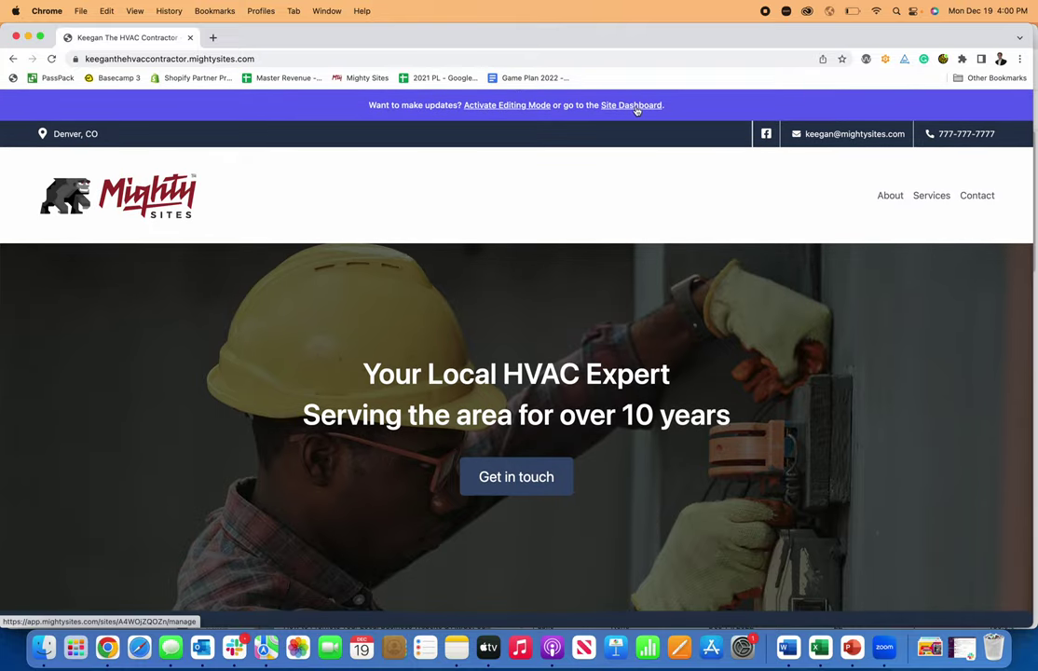
left_click(637, 109)
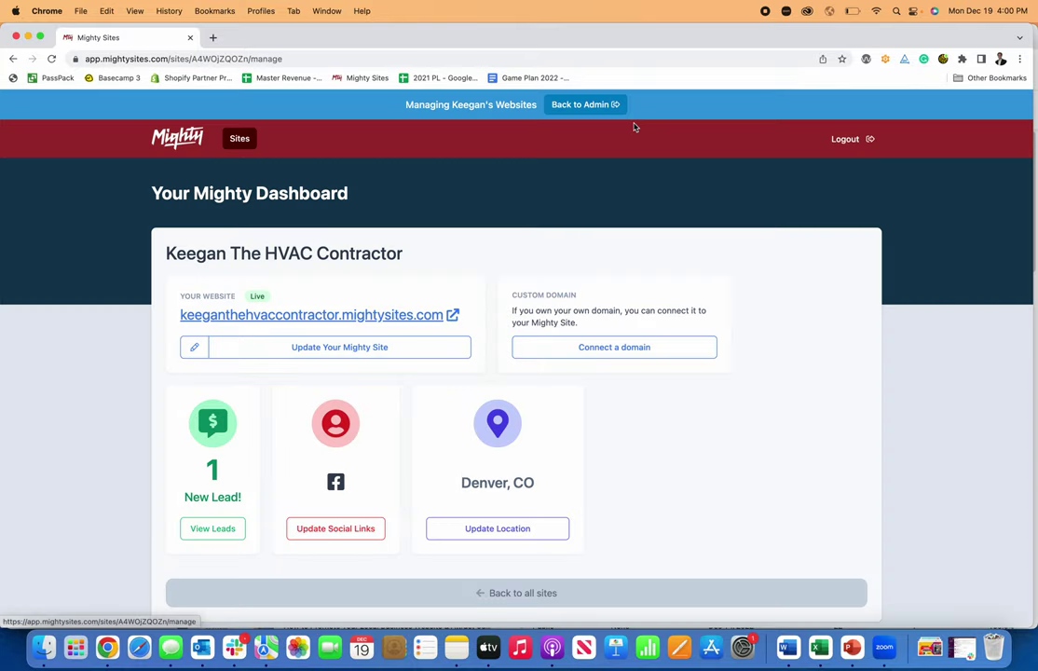
left_click(208, 530)
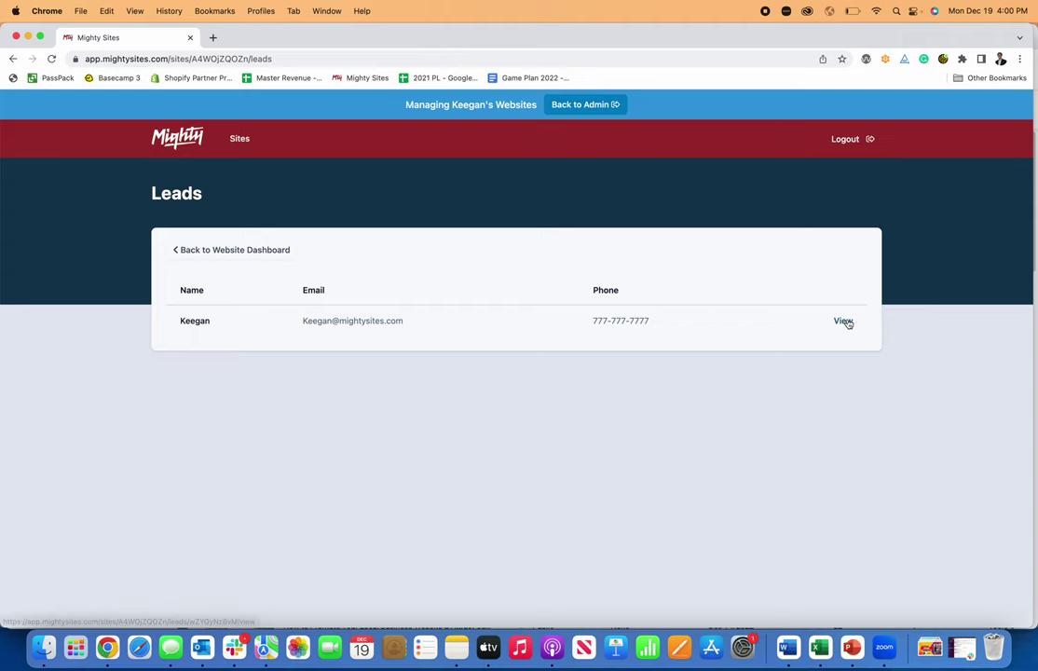
left_click(844, 321)
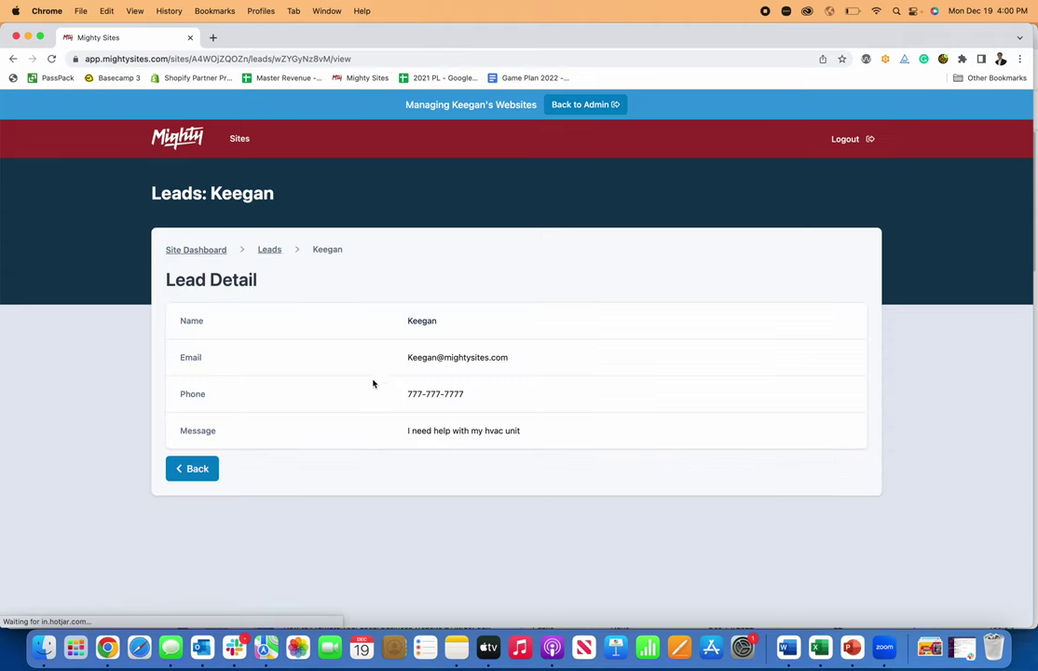
Return to the website dashboard after briefly visiting the Connect a domain page
left_click(271, 249)
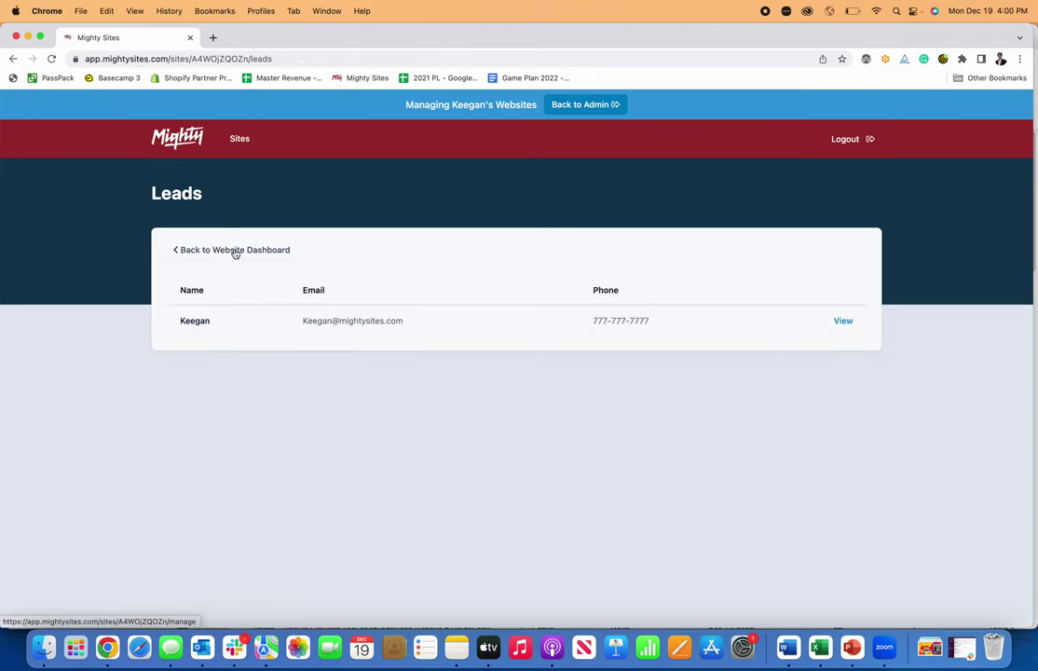
left_click(220, 249)
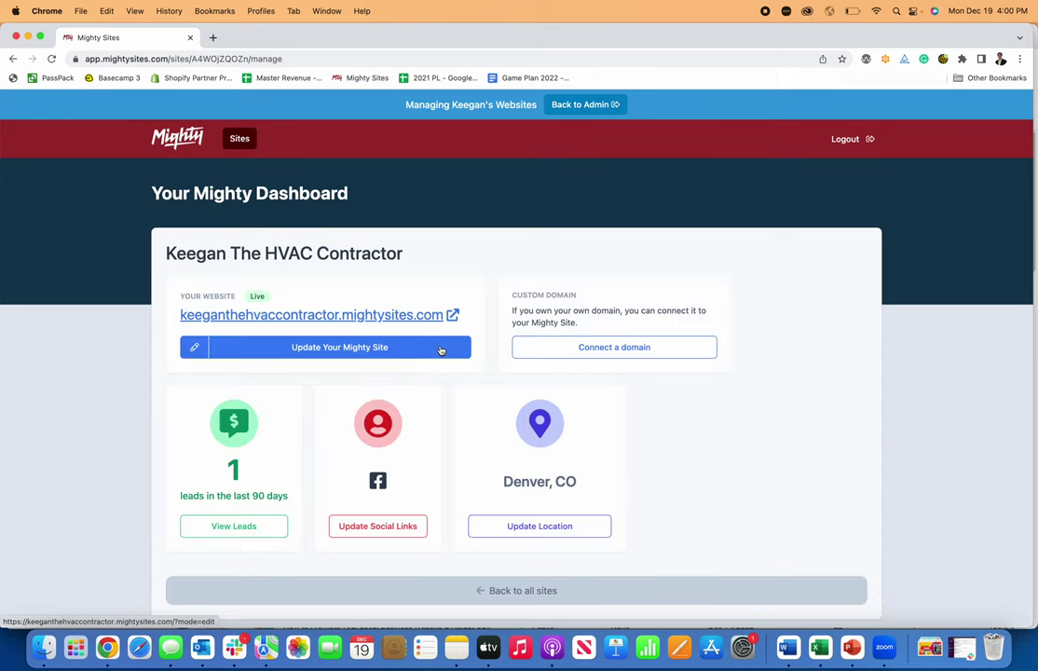
left_click(640, 351)
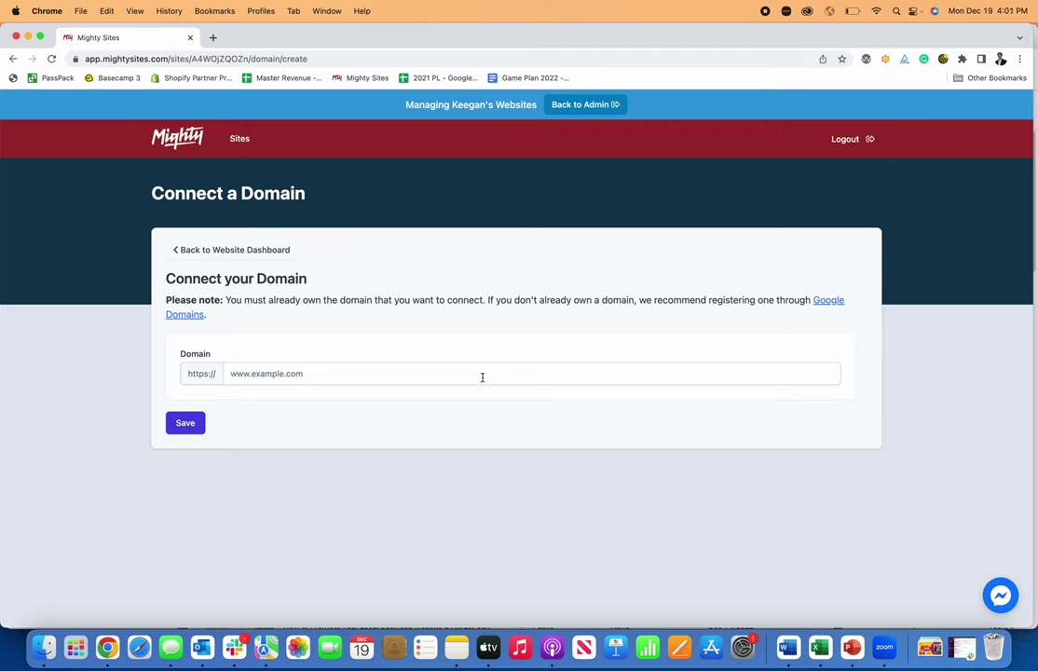
left_click(245, 253)
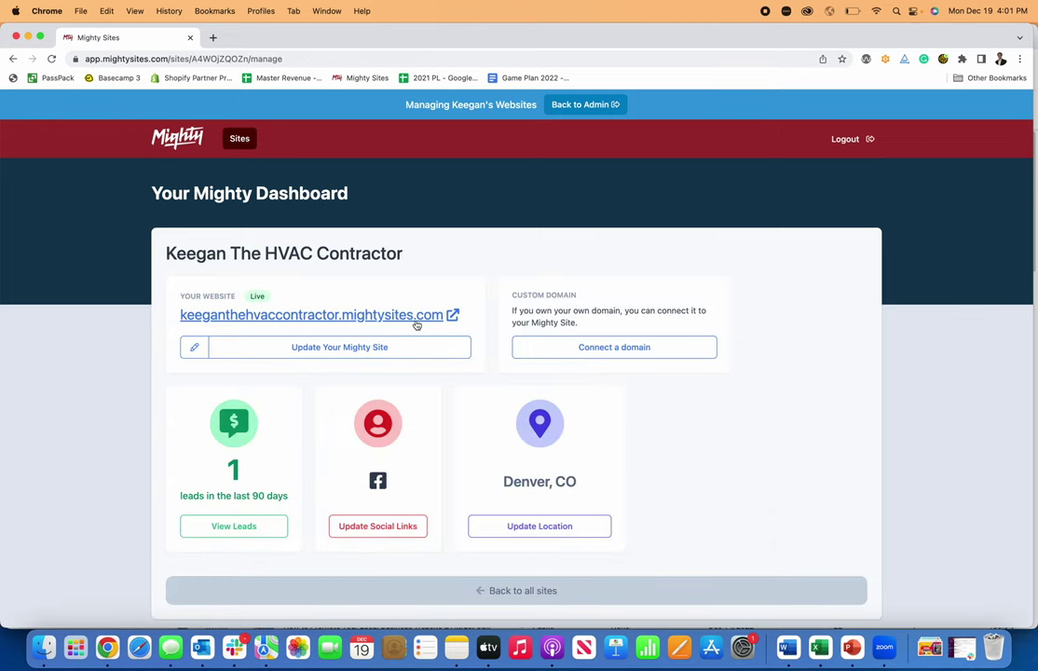
Open keeganthehvaccontractor.mightysites.com in a new tab and scroll through the whole page
left_click(416, 320)
scroll(491, 259, "down", 2)
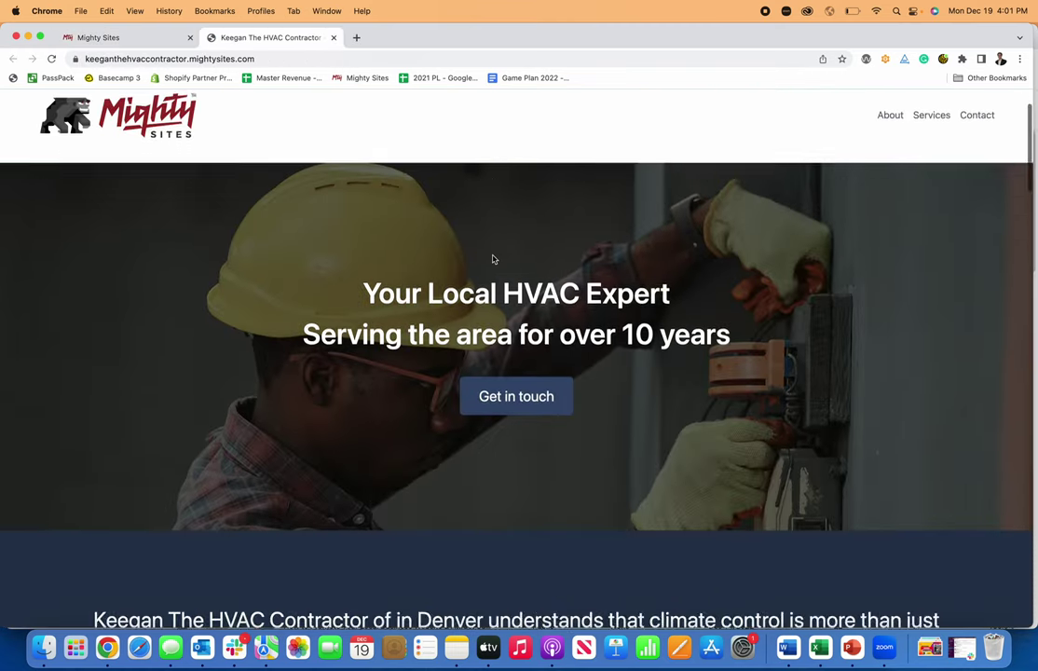
scroll(491, 259, "down", 5)
scroll(491, 259, "down", 5)
scroll(493, 260, "down", 5)
scroll(493, 260, "down", 5)
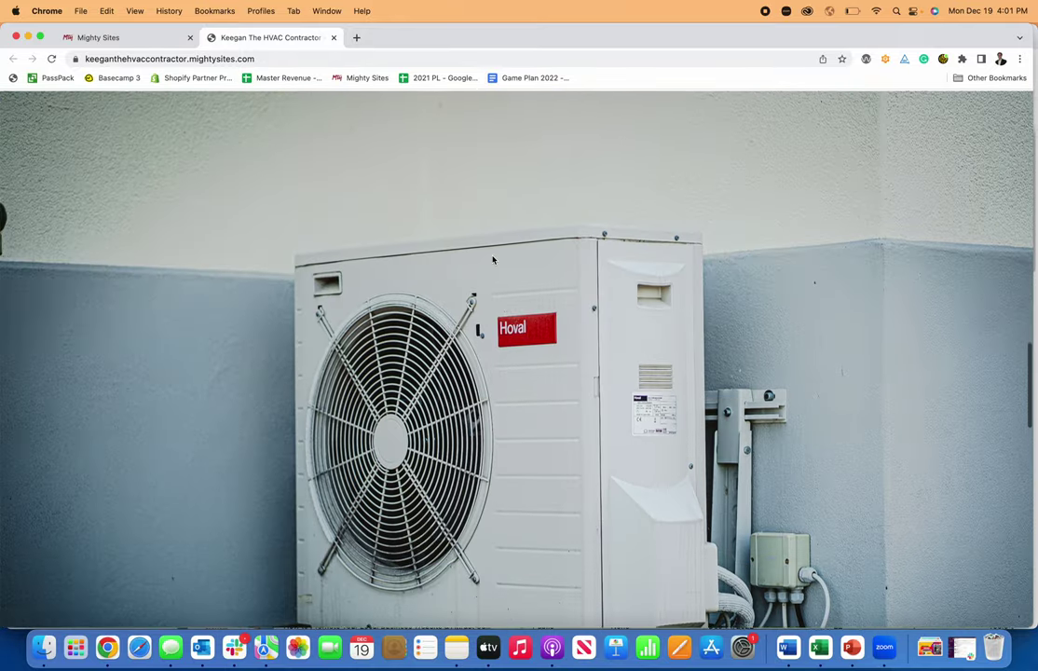
scroll(493, 260, "down", 5)
scroll(493, 260, "down", 5)
scroll(493, 260, "down", 5)
scroll(492, 260, "down", 3)
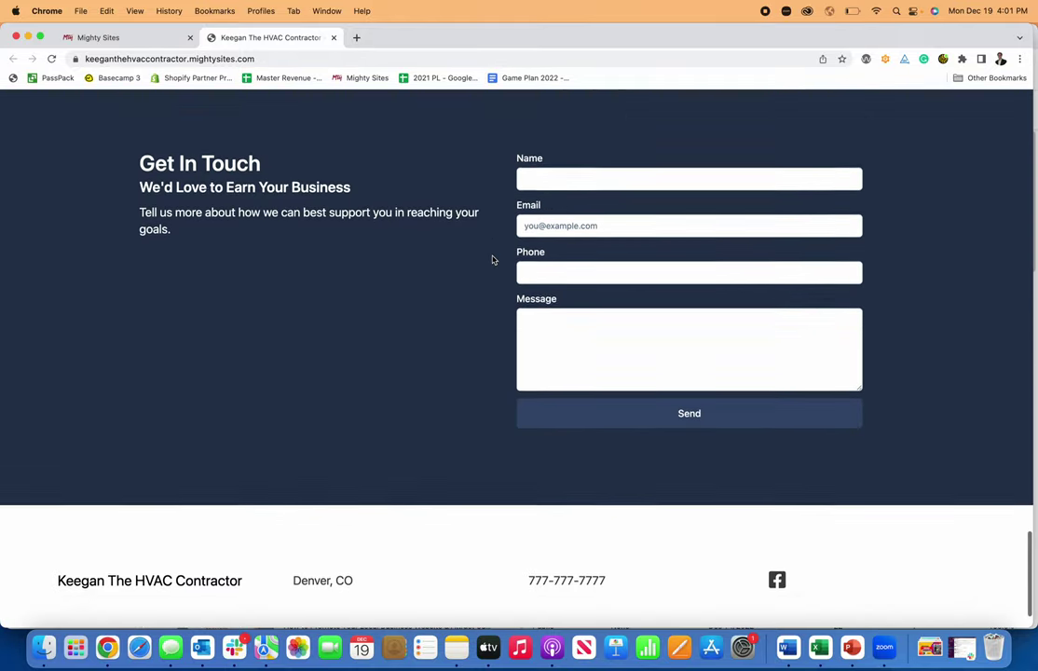
scroll(493, 260, "down", 2)
scroll(493, 260, "up", 10)
scroll(493, 260, "up", 10)
scroll(493, 260, "up", 10)
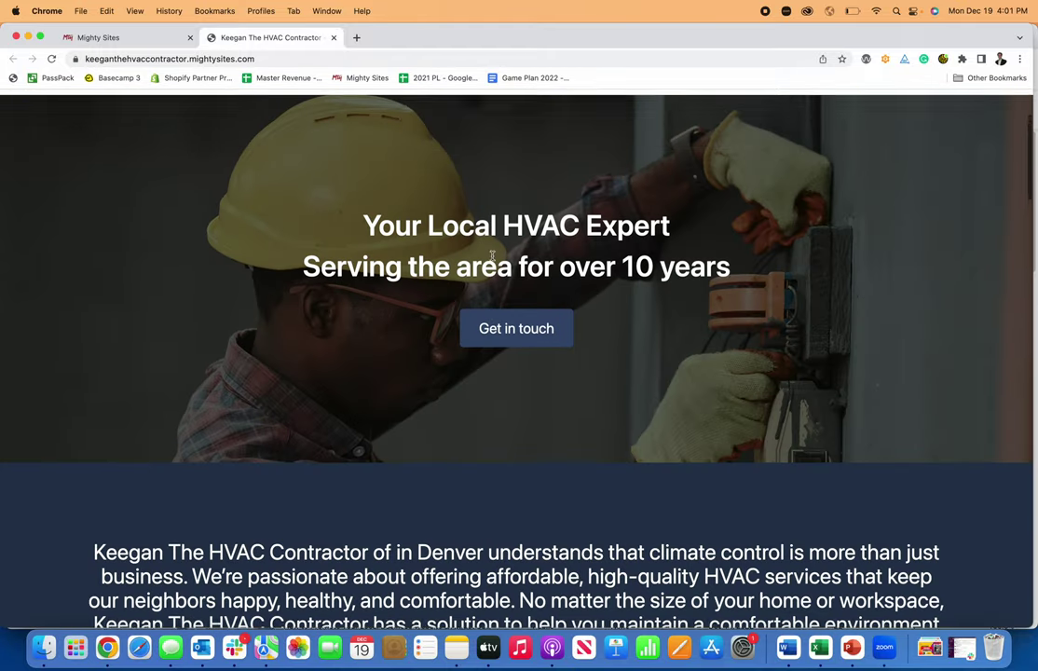
scroll(493, 260, "up", 5)
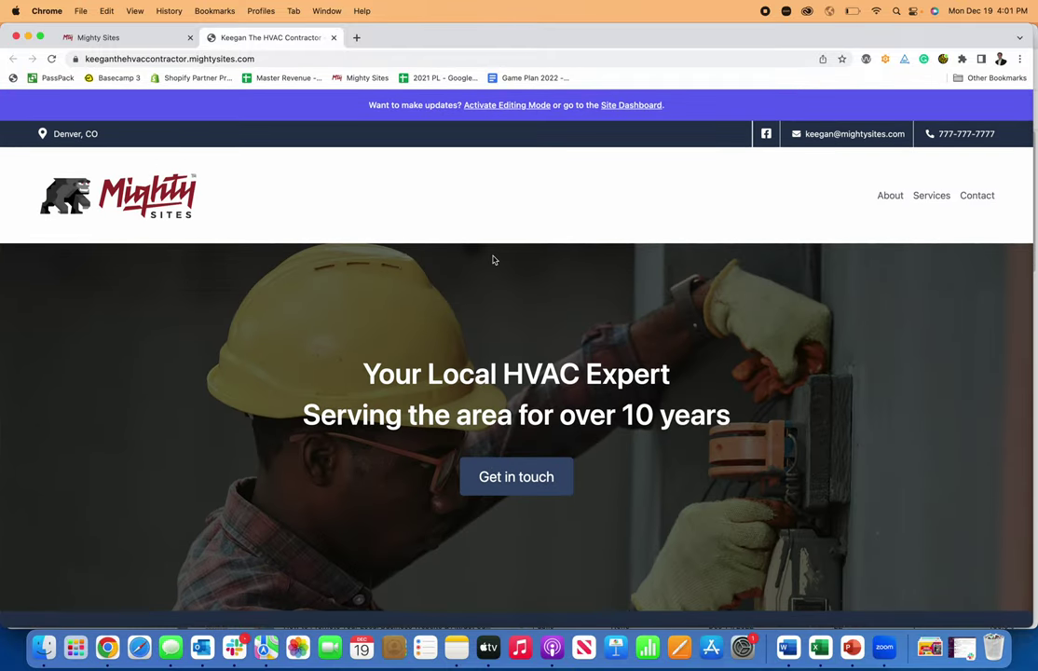